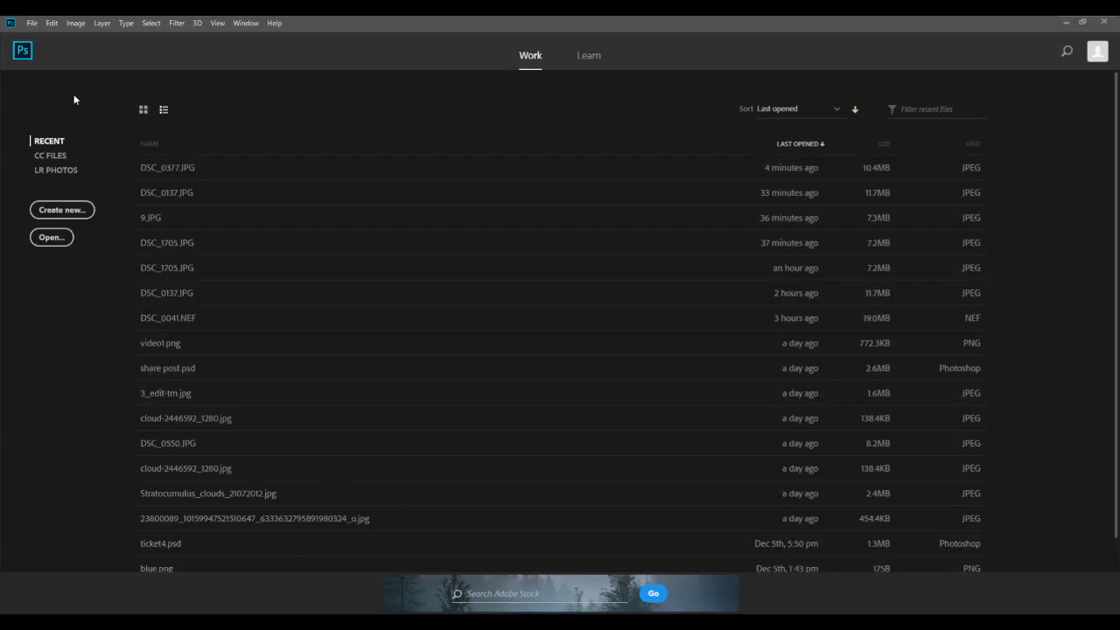
# Open the photo DSC_0377.JPG for editing
pyautogui.click(32, 23)
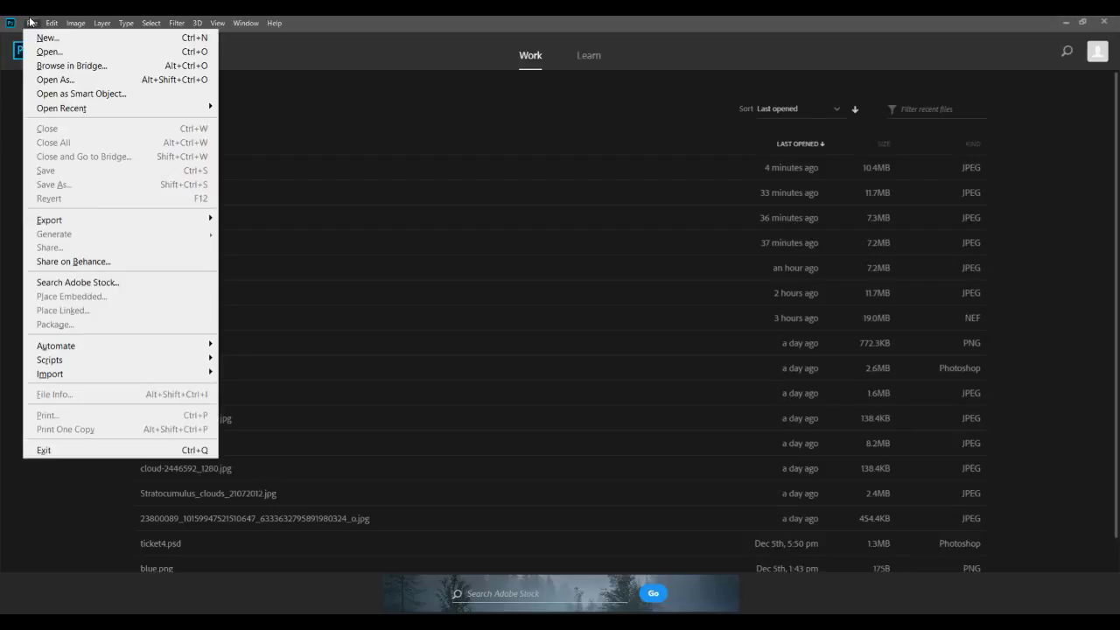
pyautogui.click(46, 50)
pyautogui.doubleClick(324, 134)
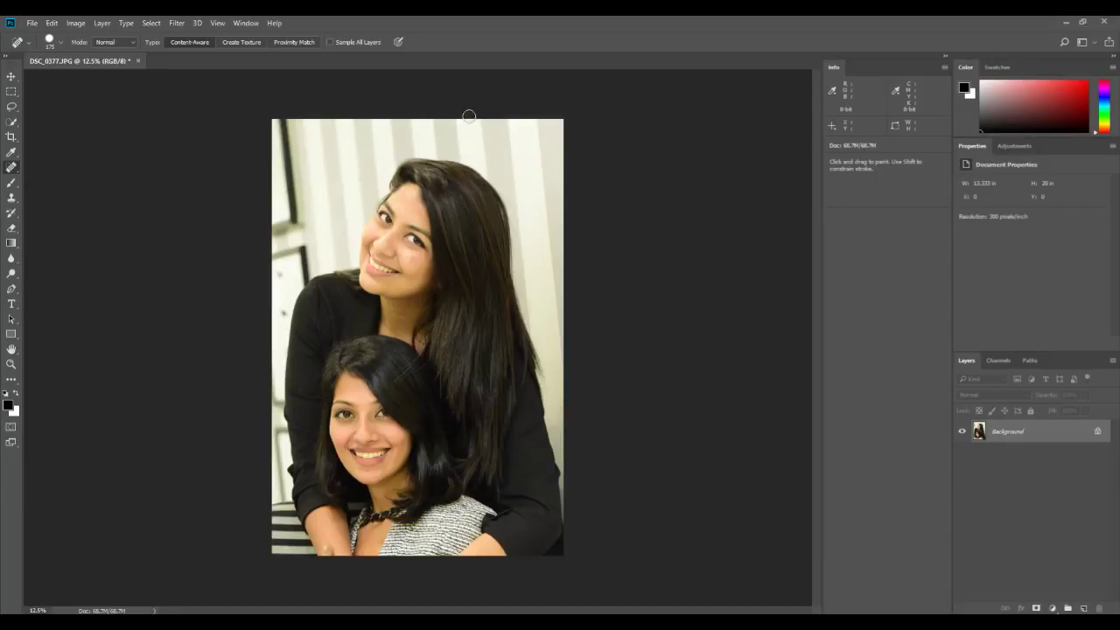
# Convert the locked Background into an editable layer and duplicate it within the same document under the default name
pyautogui.hotkey('ctrl', '+')
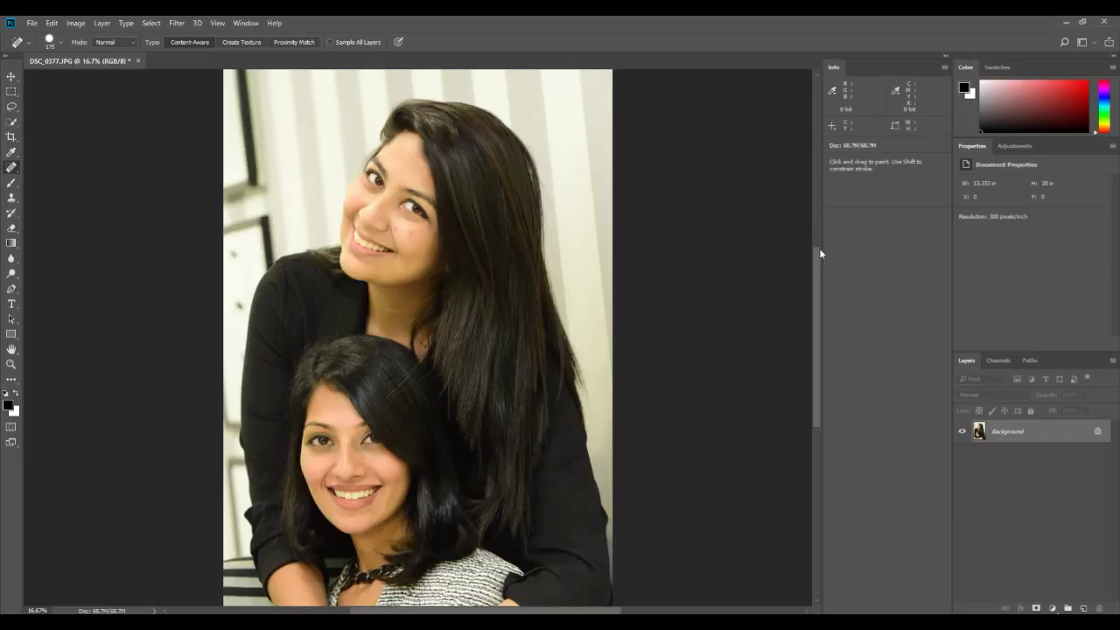
pyautogui.moveTo(816, 261)
pyautogui.mouseDown()
pyautogui.moveTo(817, 243)
pyautogui.moveTo(820, 260)
pyautogui.mouseUp()
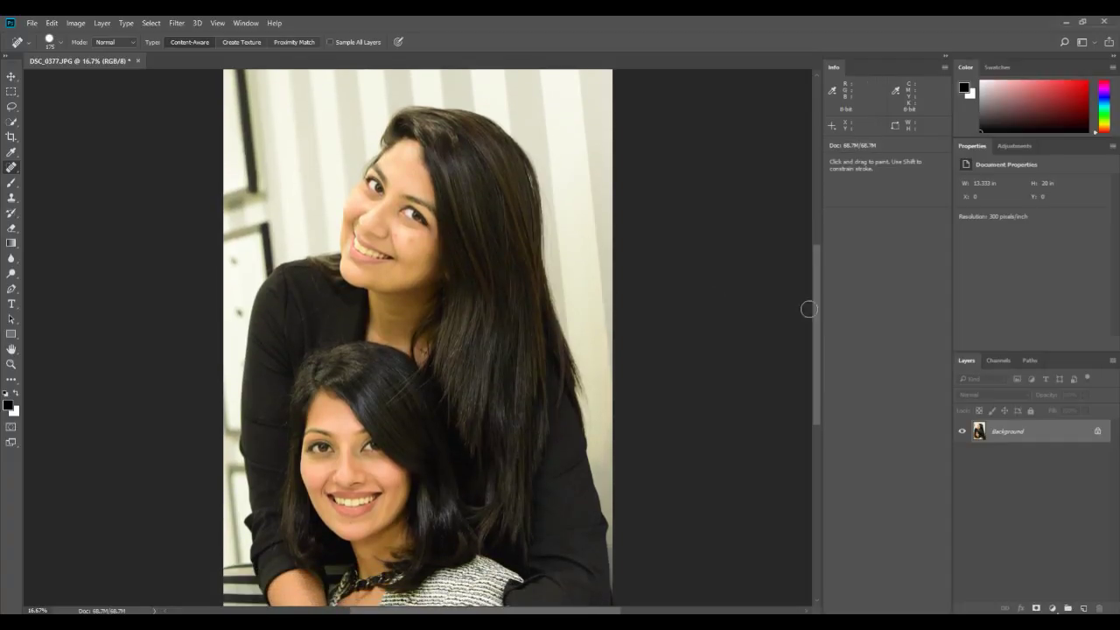
pyautogui.moveTo(815, 285); pyautogui.dragTo(816, 295)
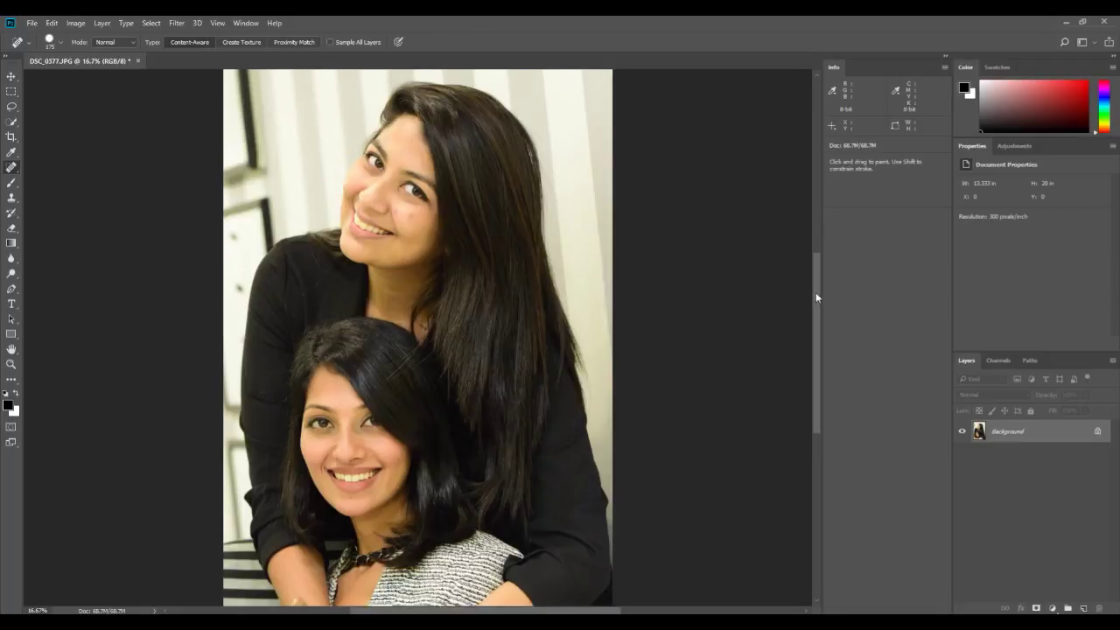
pyautogui.click(1097, 435)
pyautogui.doubleClick(1024, 435)
pyautogui.click(1020, 173)
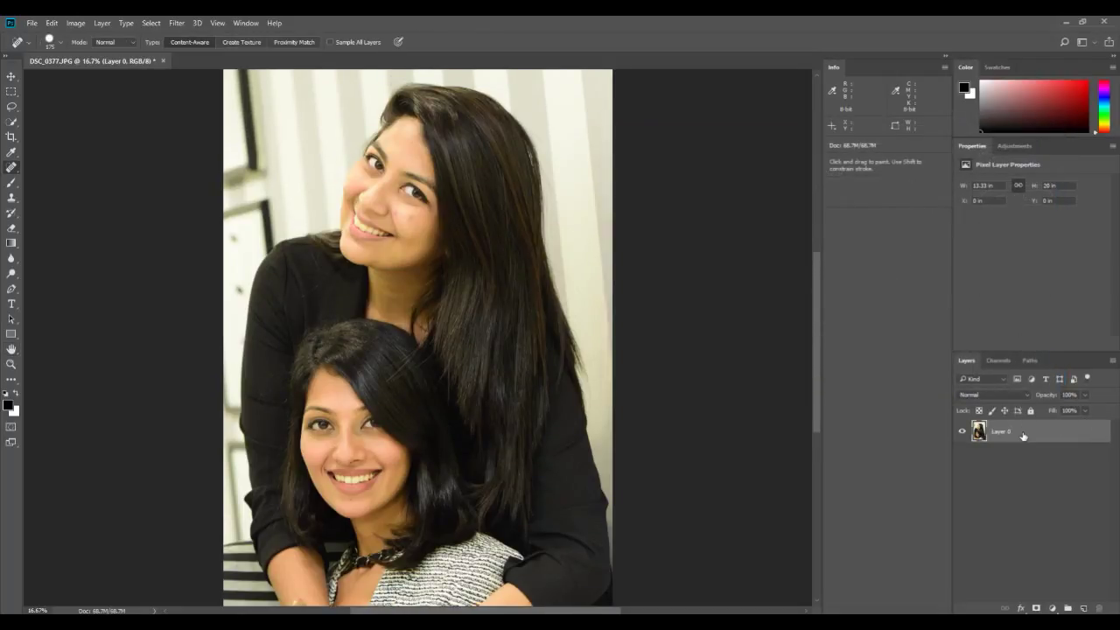
pyautogui.rightClick(1023, 435)
pyautogui.click(753, 165)
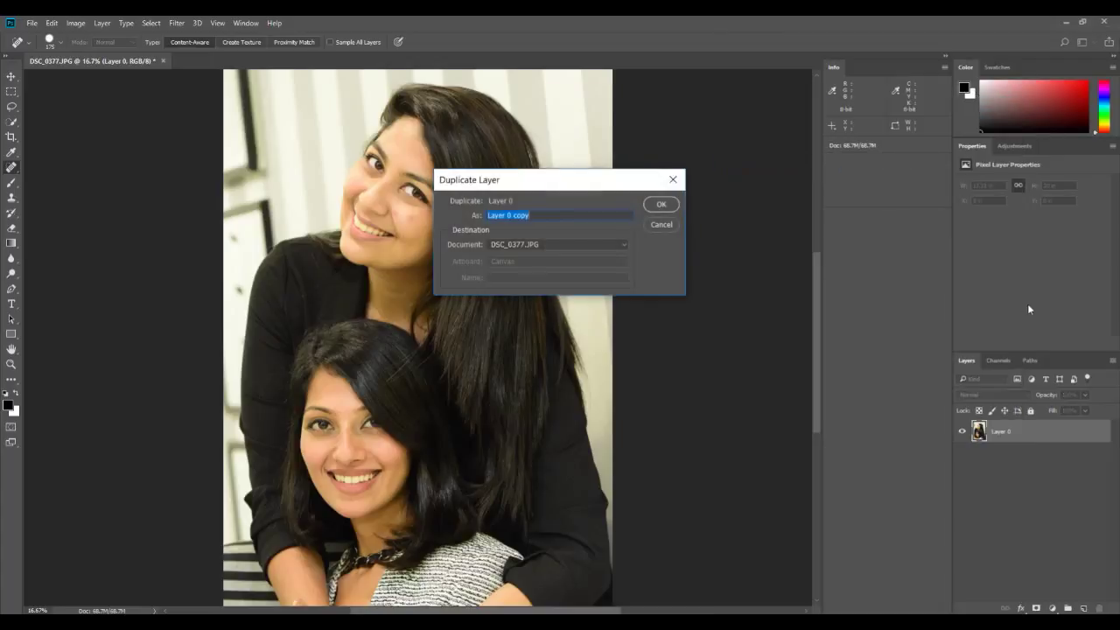
pyautogui.click(679, 204)
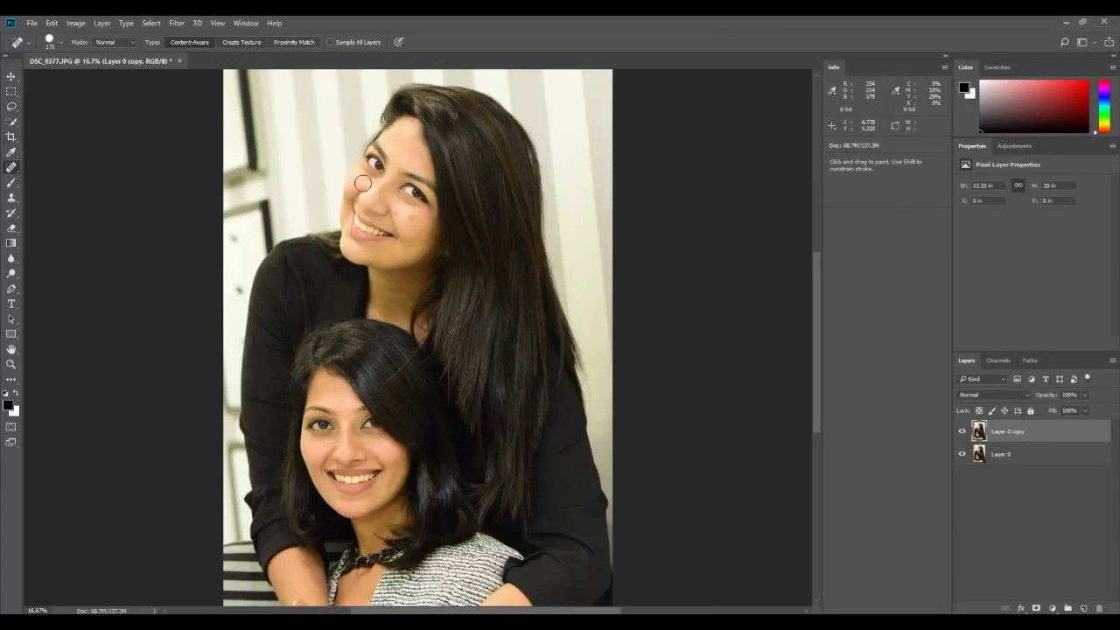
# Straighten the photo by rotating it about 1.5° with the Crop tool and apply the crop
pyautogui.hotkey('ctrl', '-')
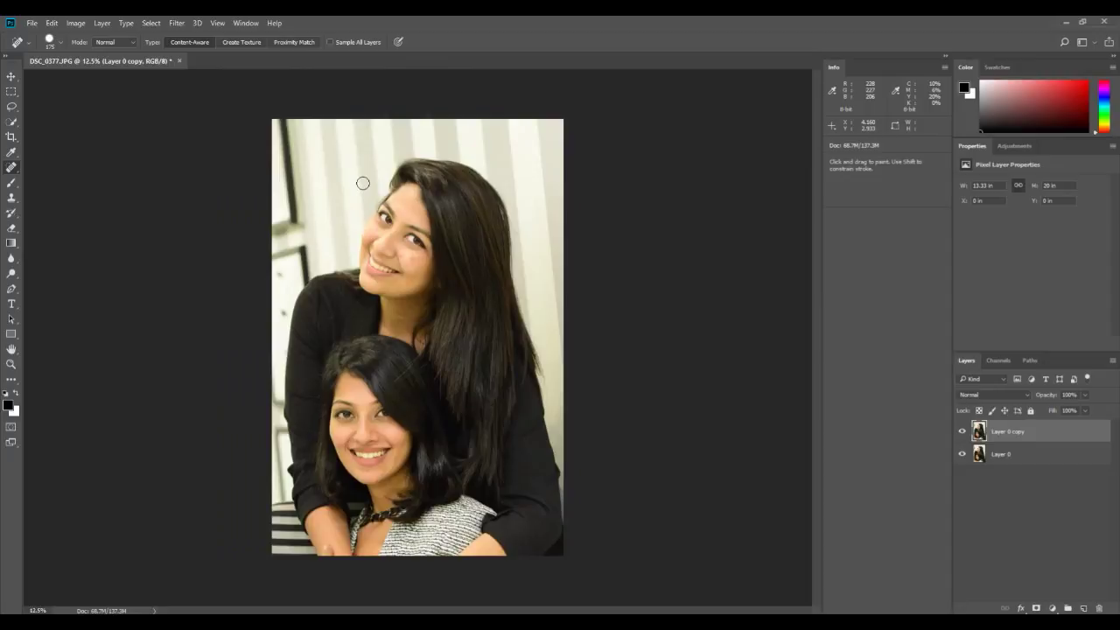
pyautogui.click(13, 138)
pyautogui.click(67, 138)
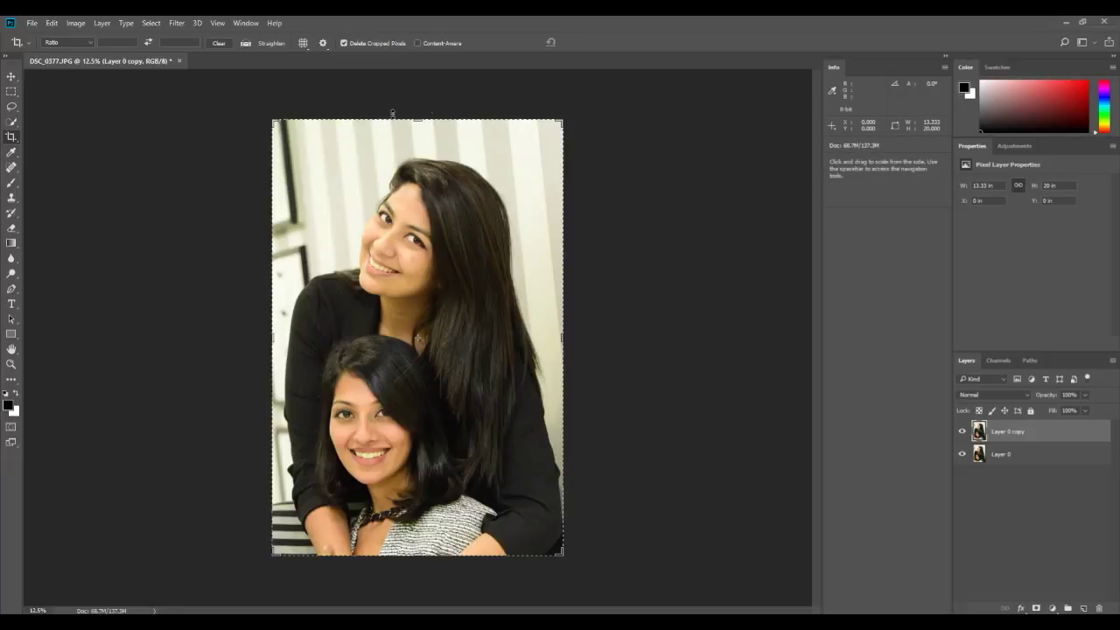
pyautogui.moveTo(575, 114); pyautogui.dragTo(582, 121)
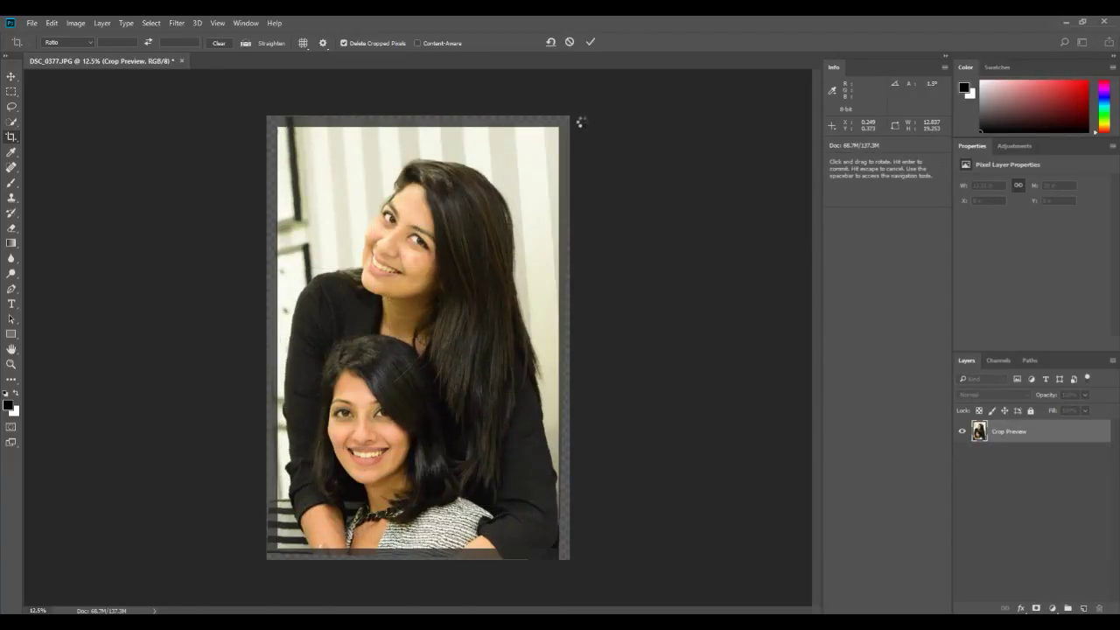
pyautogui.press('Return')
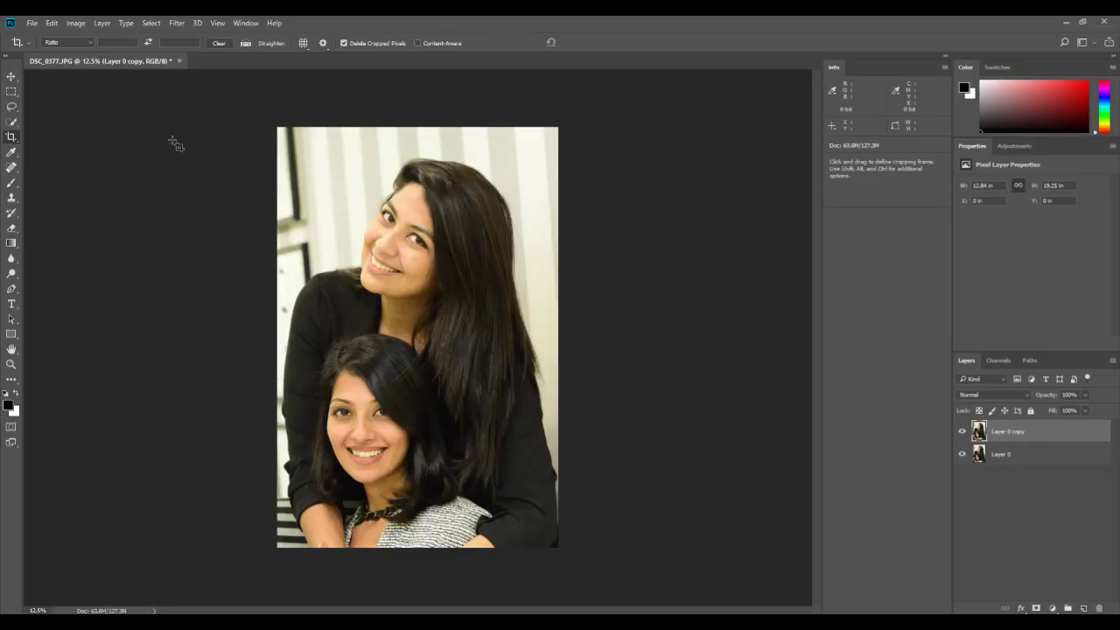
# Activate the Spot Healing Brush tool for retouching the upper woman's face on the duplicate layer
pyautogui.click(12, 167)
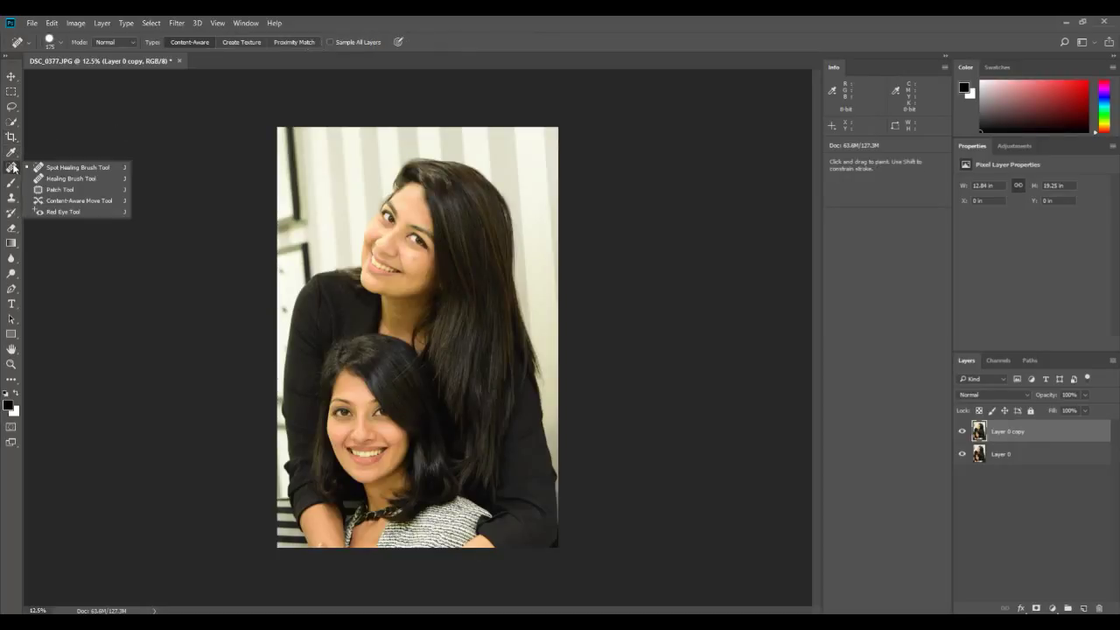
pyautogui.click(11, 170)
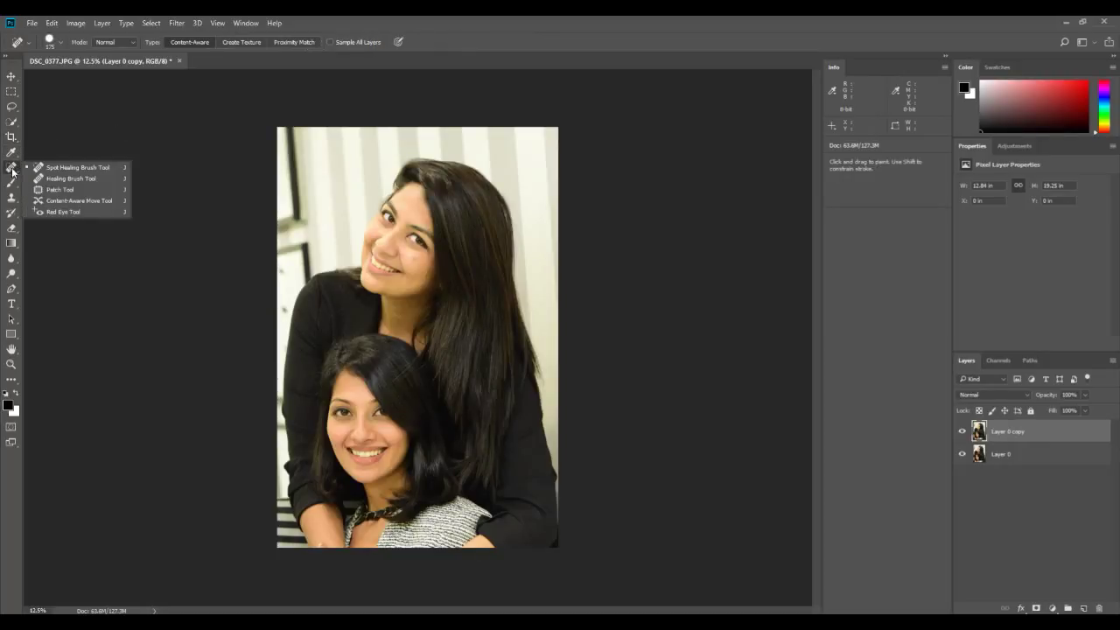
pyautogui.click(79, 167)
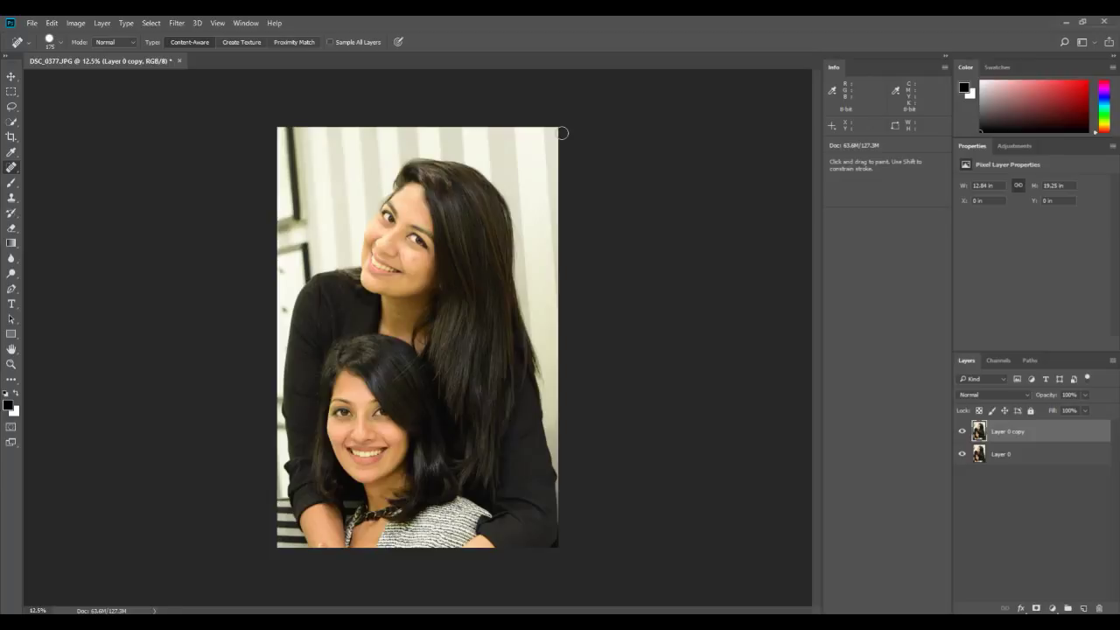
pyautogui.click(216, 22)
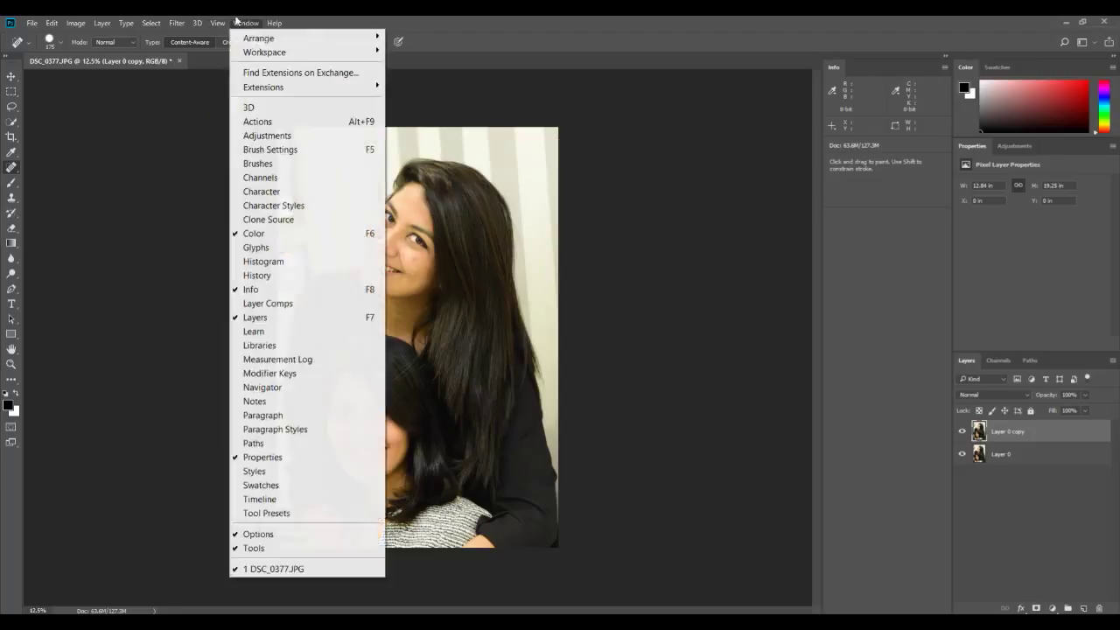
pyautogui.click(216, 23)
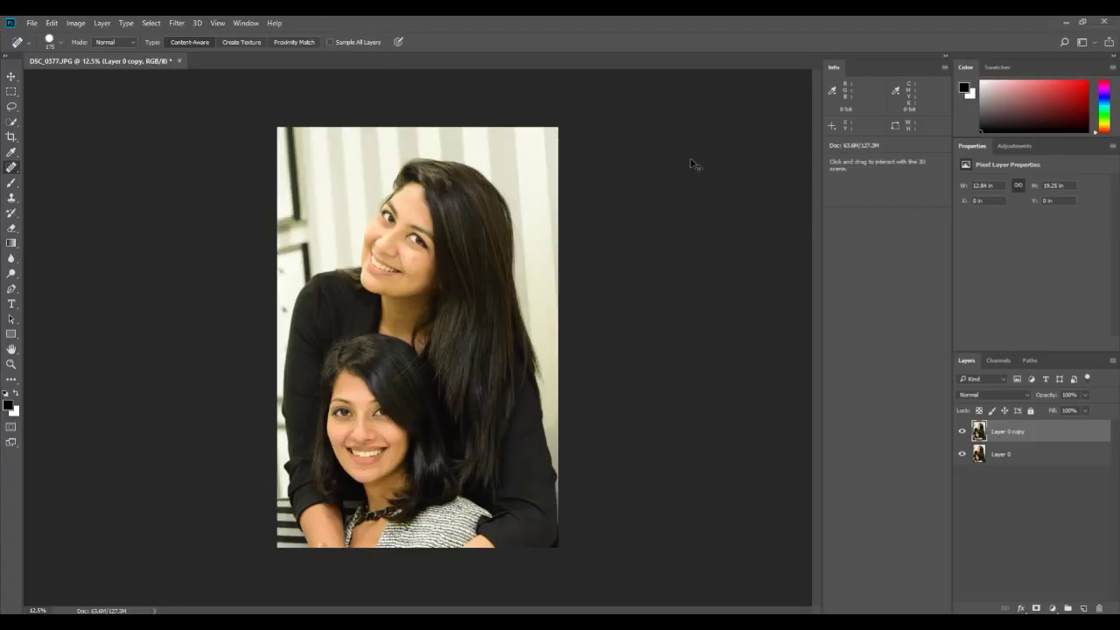
pyautogui.hotkey('ctrl', '+')
pyautogui.hotkey('ctrl', '+')
pyautogui.scroll(5, 690, 159)
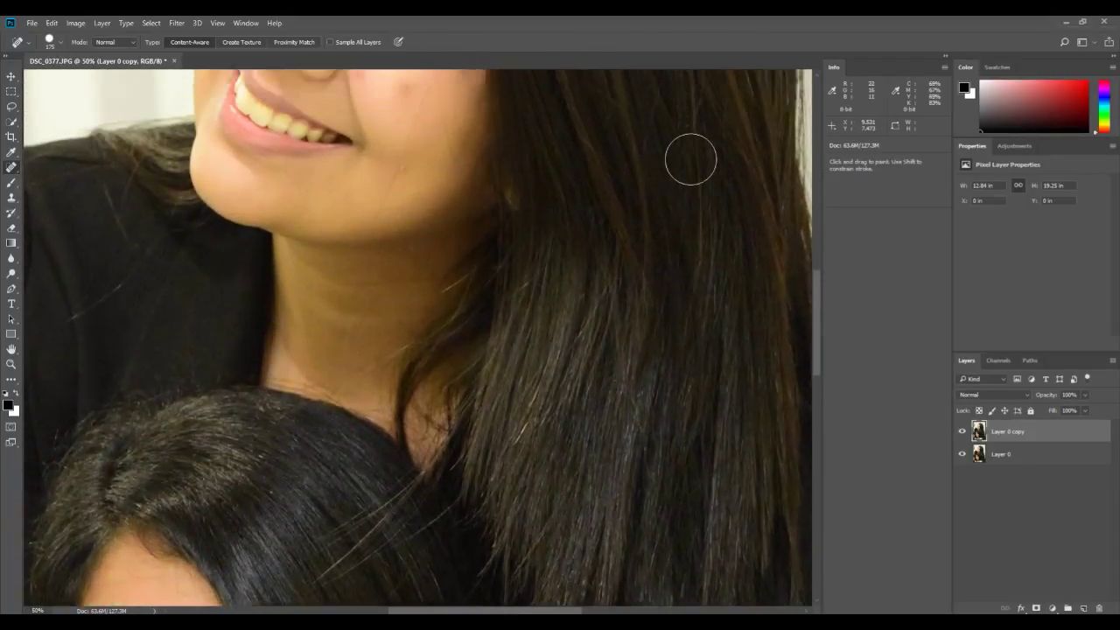
pyautogui.scroll(5, 690, 160)
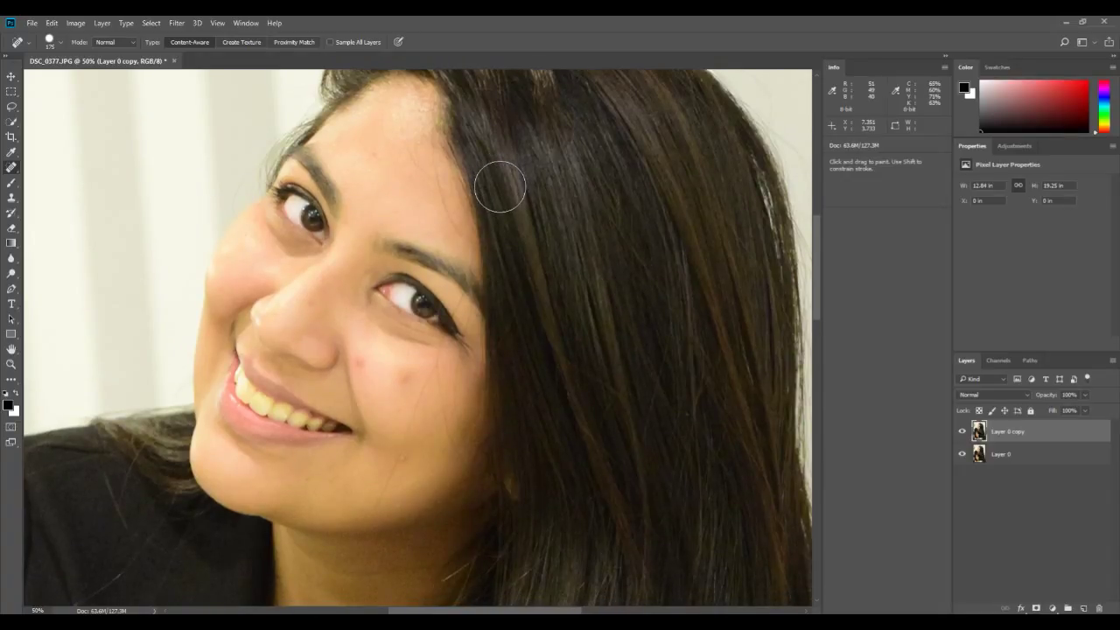
pyautogui.scroll(-2, 500, 187)
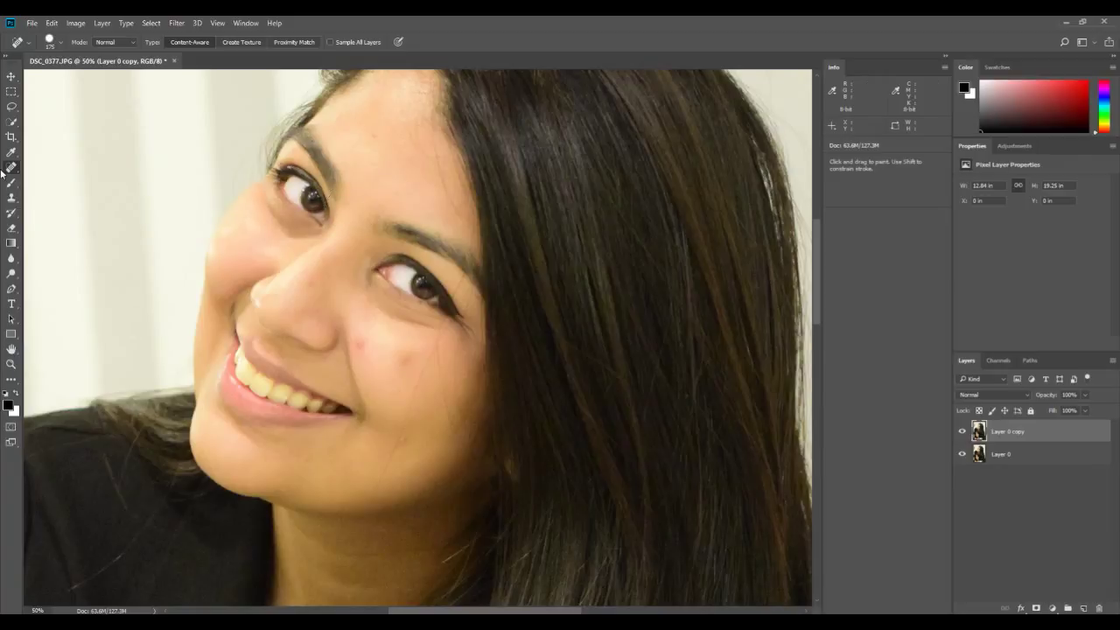
pyautogui.scroll(-2, 383, 374)
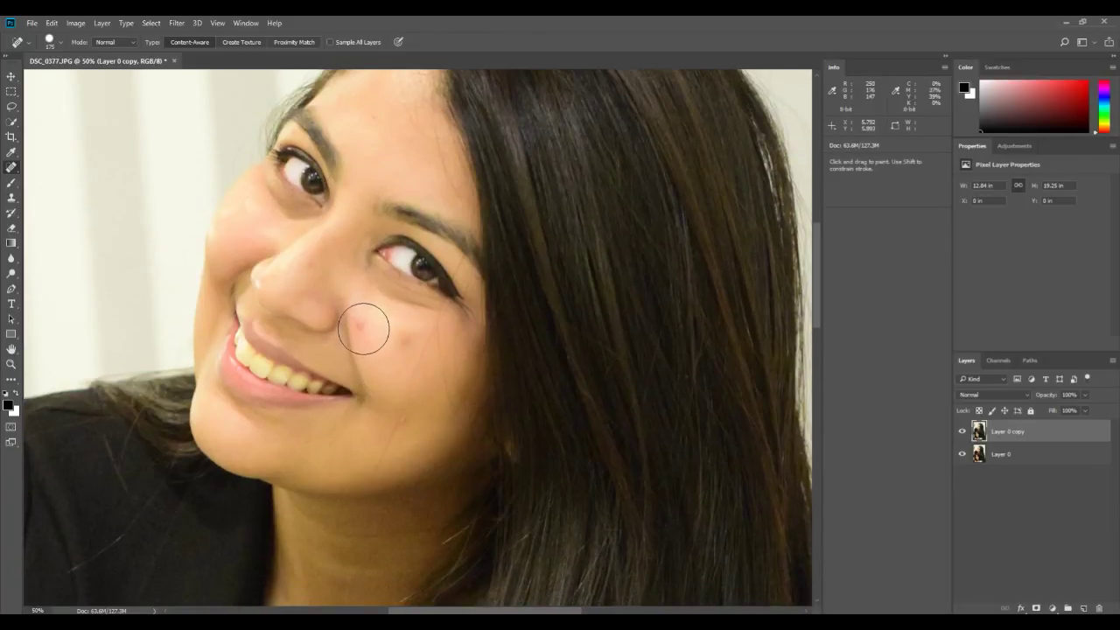
# Try out smaller and larger Spot Healing Brush sizes over the blemish on the upper woman's cheek
pyautogui.press('[')
pyautogui.press('[')
pyautogui.press('[')
pyautogui.press('[')
pyautogui.press(']')
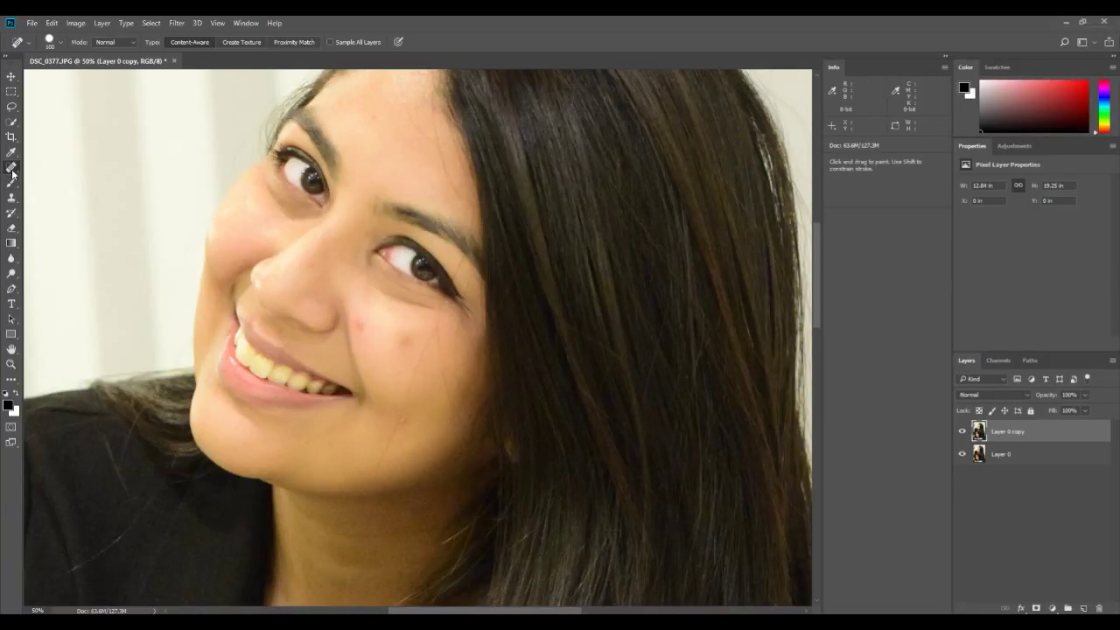
pyautogui.moveTo(11, 168); pyautogui.dragTo(62, 167)
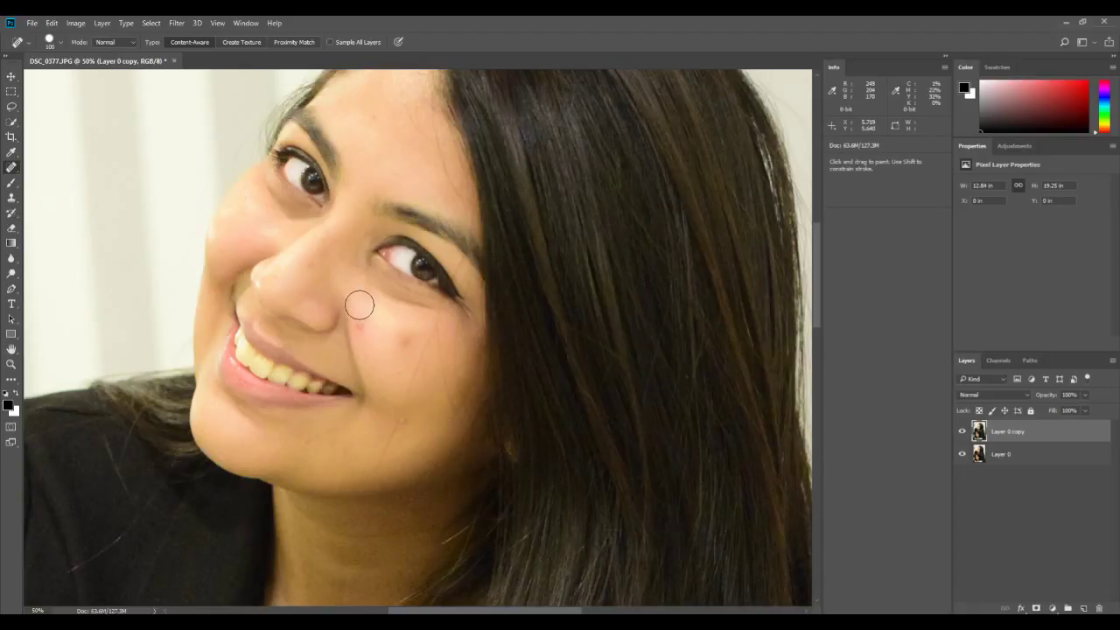
pyautogui.press(']')
pyautogui.press(']')
pyautogui.press(']')
pyautogui.press(']')
pyautogui.press(']')
pyautogui.press(']')
pyautogui.press('[')
pyautogui.press('[')
pyautogui.press('[')
pyautogui.press('[')
pyautogui.press('[')
pyautogui.press('[')
pyautogui.press('[')
pyautogui.press(']')
pyautogui.press(']')
pyautogui.press(']')
pyautogui.press(']')
pyautogui.press('[')
pyautogui.press('[')
pyautogui.press('[')
pyautogui.press('[')
# Set the Spot Healing Brush to a size of 107 px with 92% hardness
pyautogui.click(61, 42)
pyautogui.moveTo(63, 73); pyautogui.dragTo(81, 77)
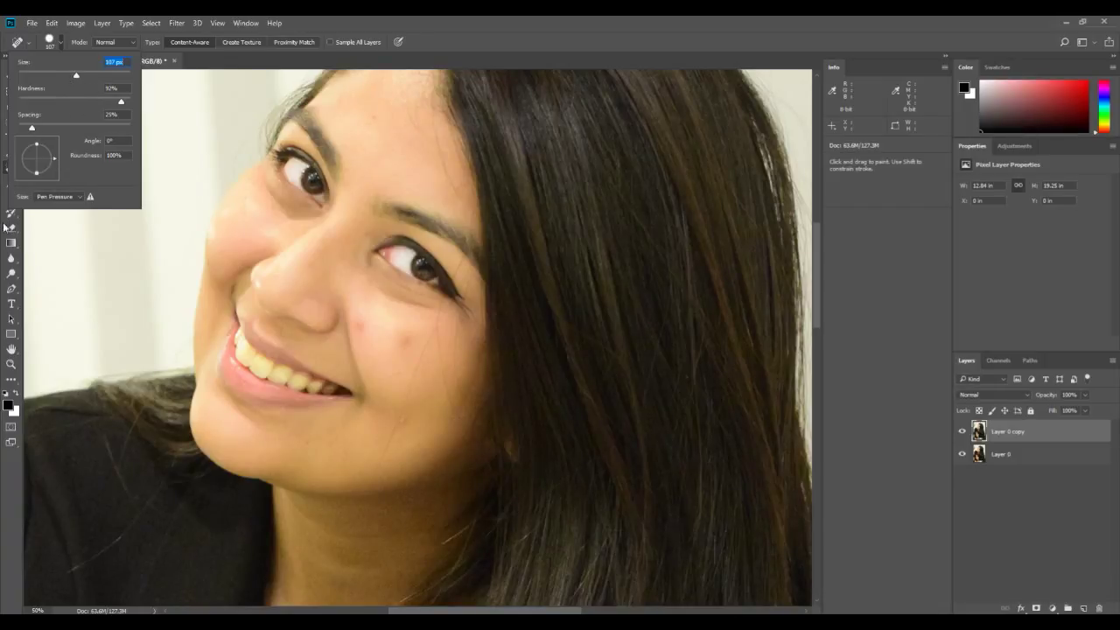
pyautogui.moveTo(121, 103)
pyautogui.mouseDown()
pyautogui.moveTo(111, 103)
pyautogui.moveTo(121, 106)
pyautogui.mouseUp()
pyautogui.click(61, 43)
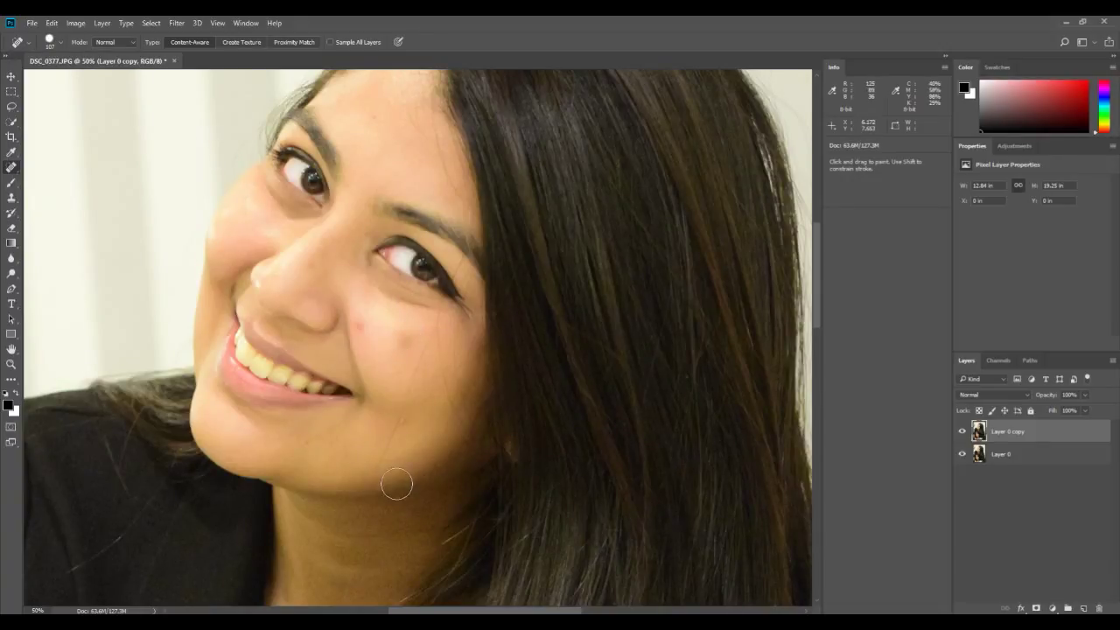
# Remove the two reddish blemishes below the eye on the upper woman's cheek with a smaller healing brush
pyautogui.click(364, 325)
pyautogui.press('[')
pyautogui.press('[')
pyautogui.press(']')
pyautogui.press('[')
pyautogui.click(361, 326)
pyautogui.click(401, 336)
# Set the healing brush size to 60 px and remove the small dark spot on the upper woman's forehead
pyautogui.press(']')
pyautogui.press(']')
pyautogui.press(']')
pyautogui.press('[')
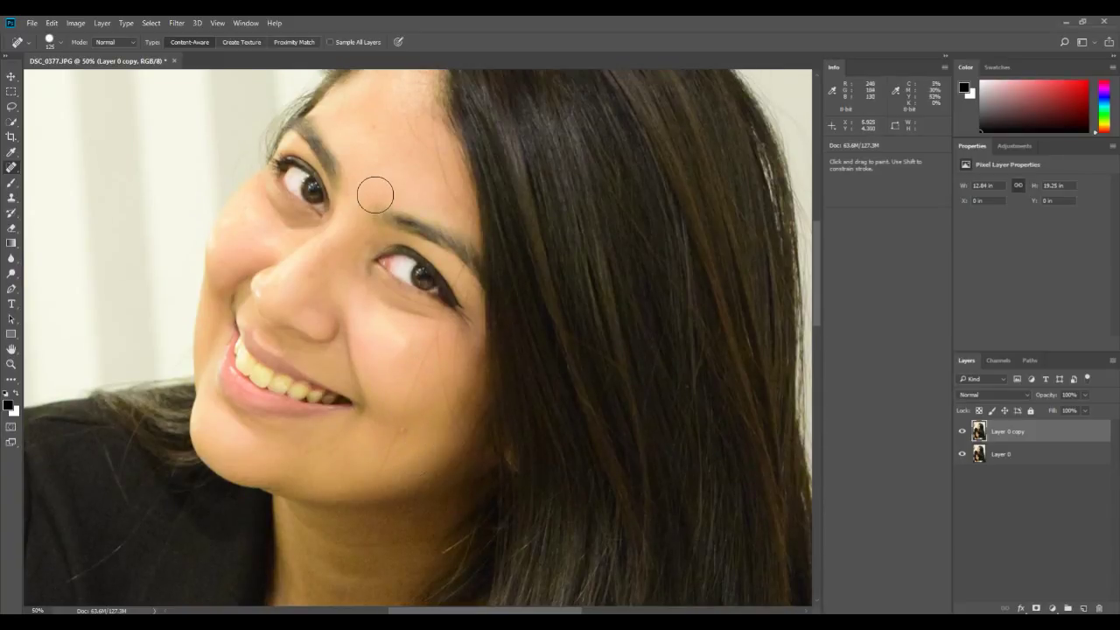
pyautogui.scroll(3, 376, 194)
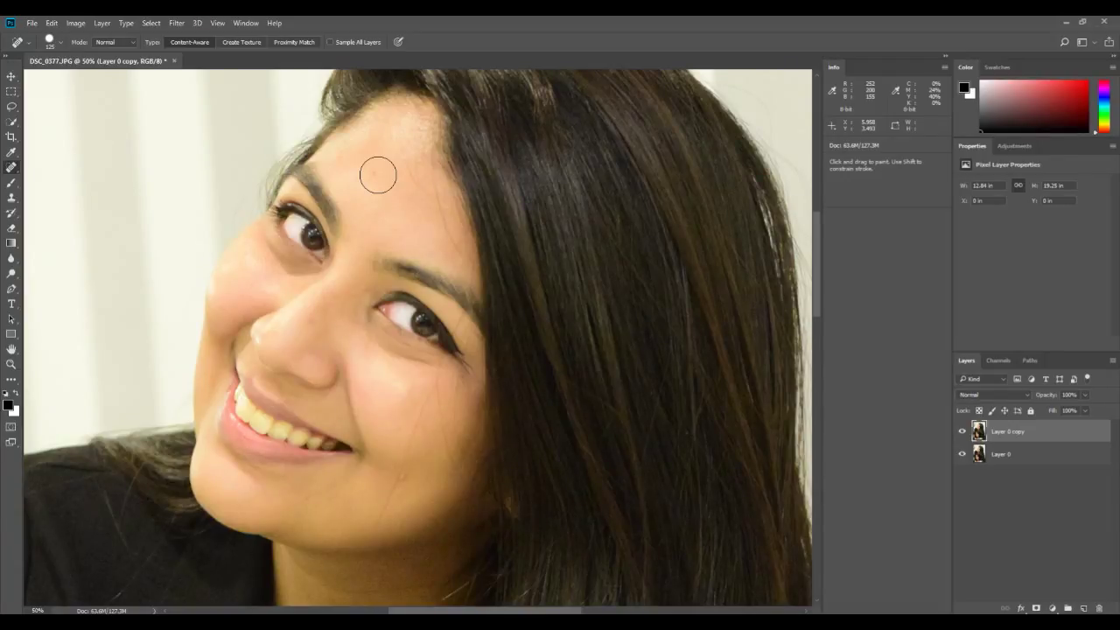
pyautogui.scroll(-1, 378, 175)
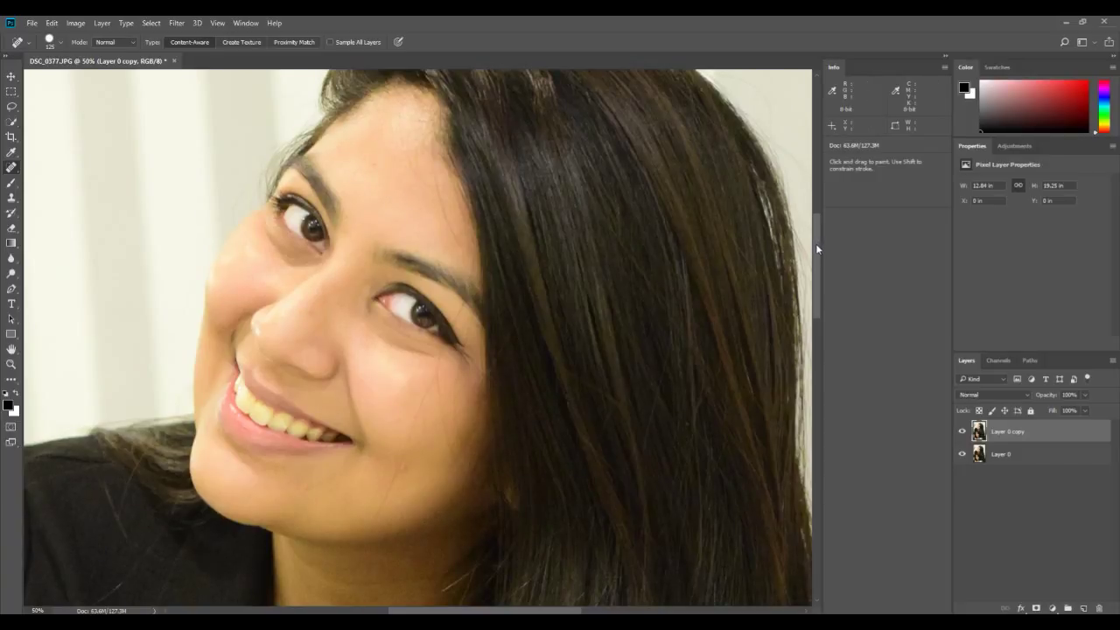
pyautogui.scroll(2, 815, 243)
pyautogui.moveTo(816, 247)
pyautogui.mouseDown()
pyautogui.moveTo(817, 256)
pyautogui.moveTo(816, 230)
pyautogui.mouseUp()
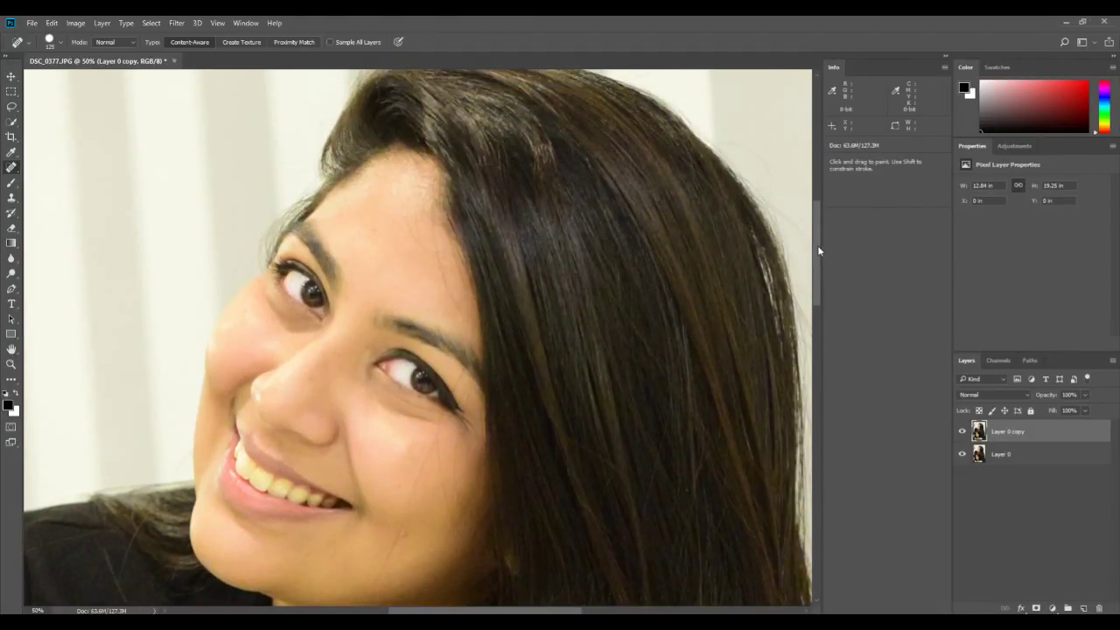
pyautogui.scroll(-2, 560, 253)
pyautogui.scroll(-3, 560, 254)
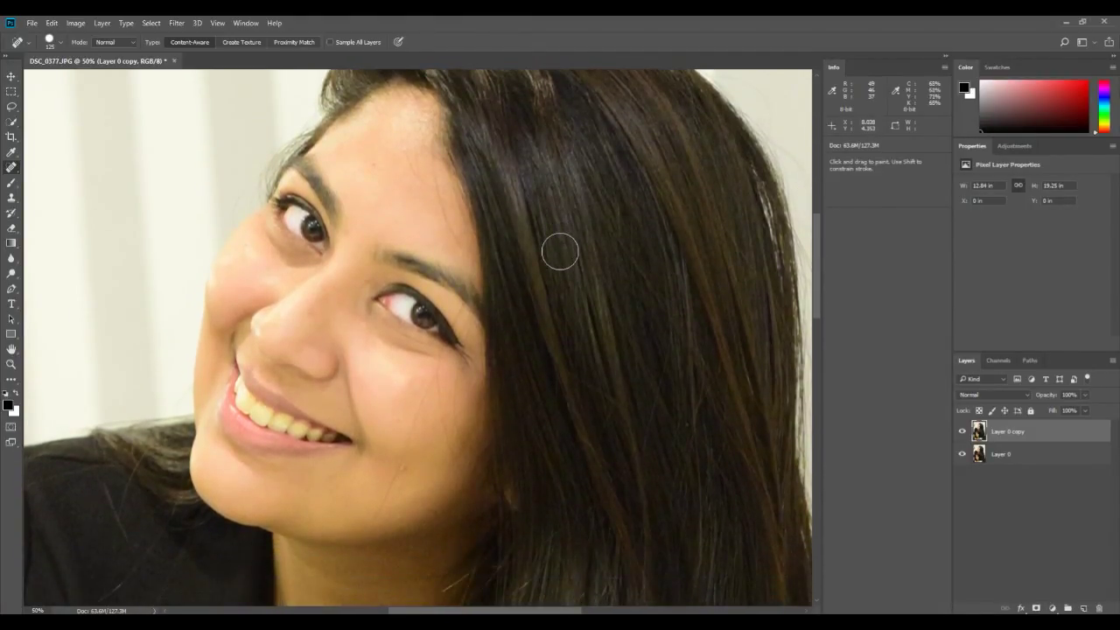
pyautogui.scroll(4, 560, 254)
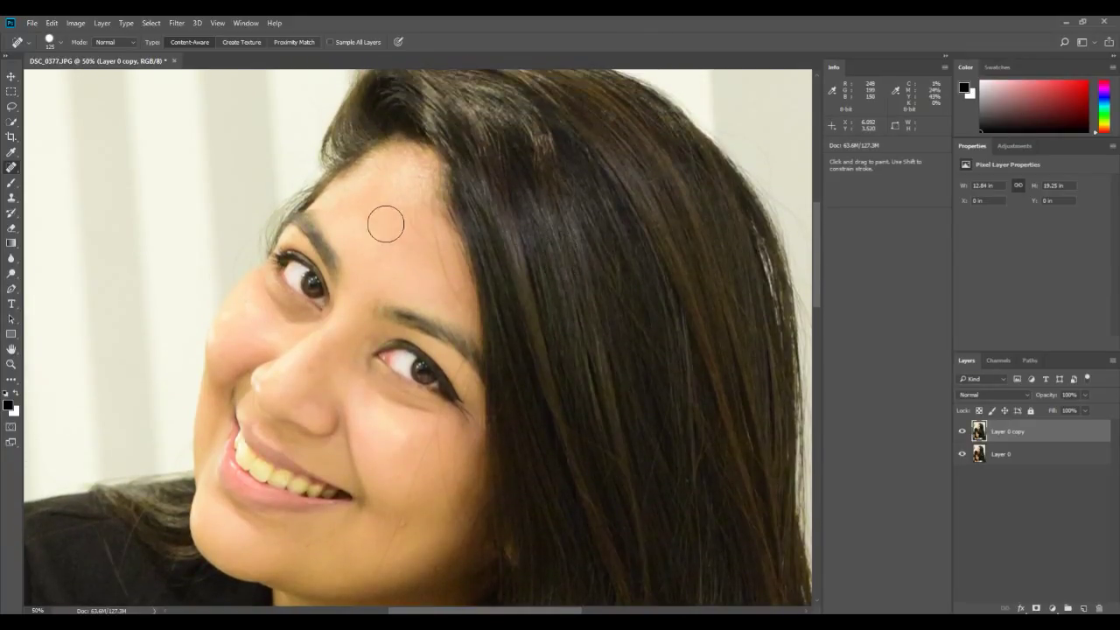
pyautogui.press('[')
pyautogui.press('[')
pyautogui.press('[')
pyautogui.press('[')
pyautogui.click(374, 221)
# Heal the small marks and fine stray hairs on the upper woman's lower cheek and jaw
pyautogui.scroll(-5, 465, 287)
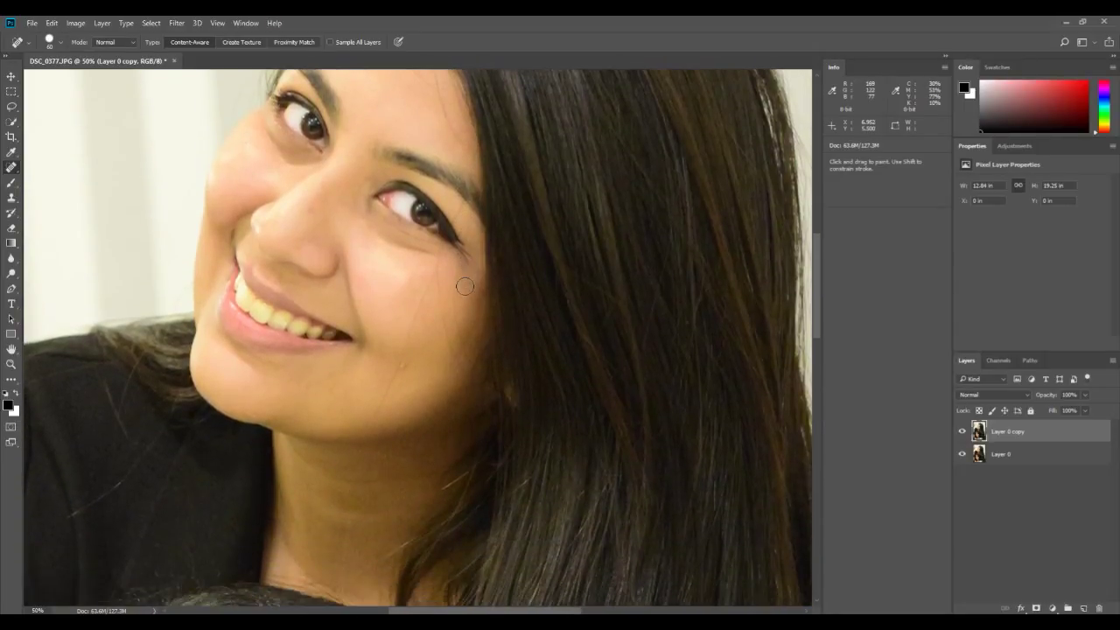
pyautogui.scroll(-1, 465, 287)
pyautogui.scroll(-1, 464, 281)
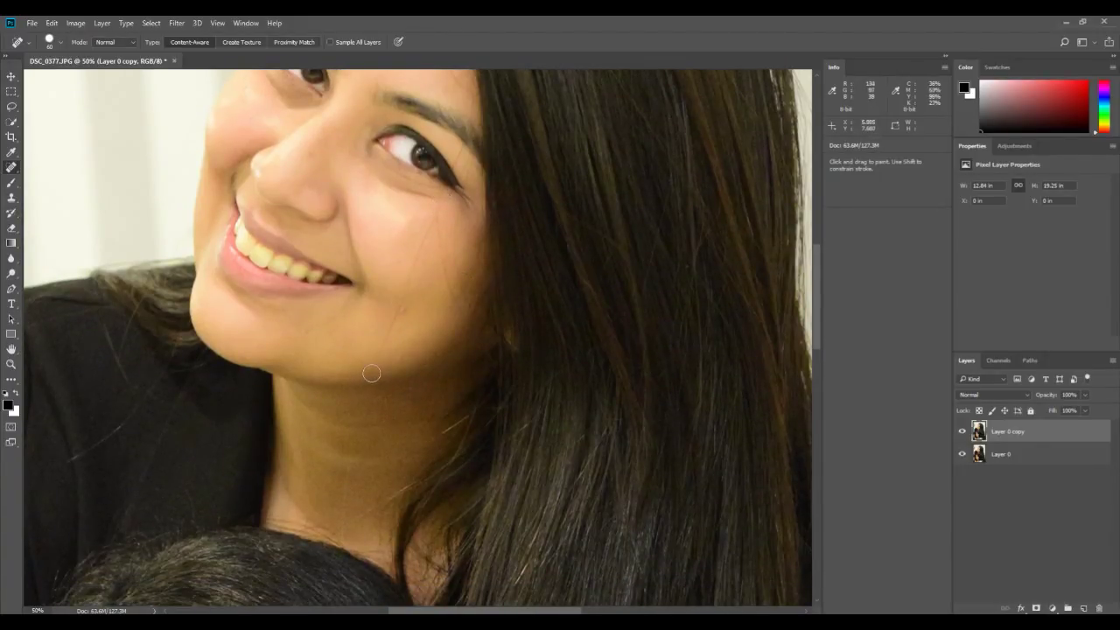
pyautogui.moveTo(370, 374); pyautogui.dragTo(429, 219)
pyautogui.scroll(2, 458, 321)
pyautogui.moveTo(426, 273); pyautogui.dragTo(427, 286)
pyautogui.scroll(1, 387, 331)
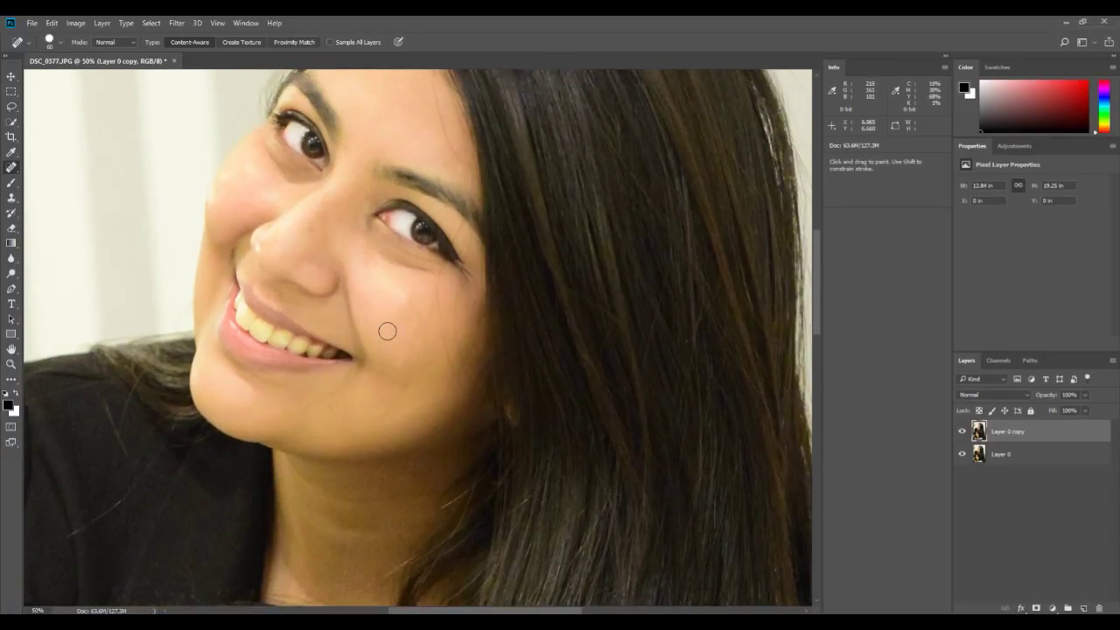
# Heal the small spot on the upper woman's nose with the Spot Healing Brush
pyautogui.scroll(1, 388, 331)
pyautogui.click(312, 256)
pyautogui.scroll(5, 399, 232)
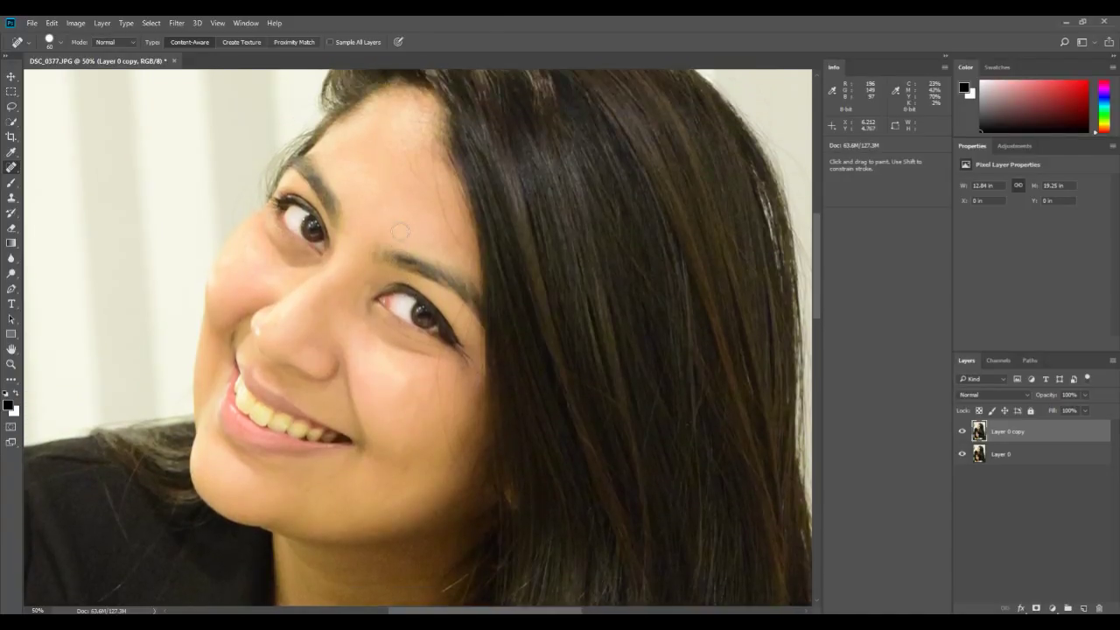
# Compare the retouched face with the original by toggling the visibility of Layer 0 copy
pyautogui.moveTo(405, 207); pyautogui.dragTo(421, 259)
pyautogui.scroll(-3, 390, 306)
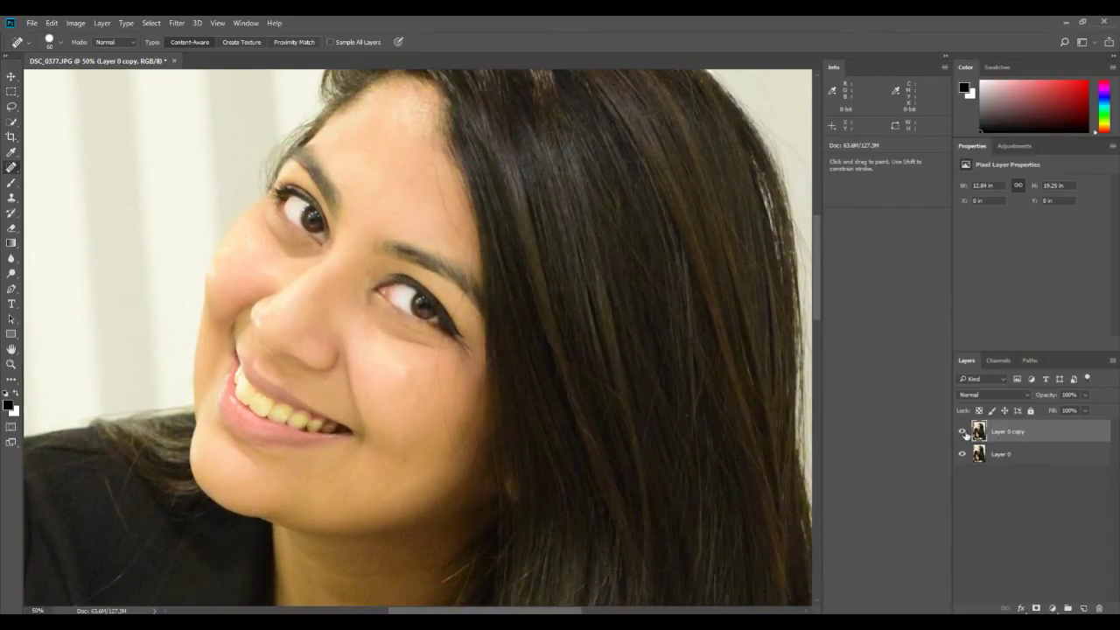
pyautogui.click(962, 433)
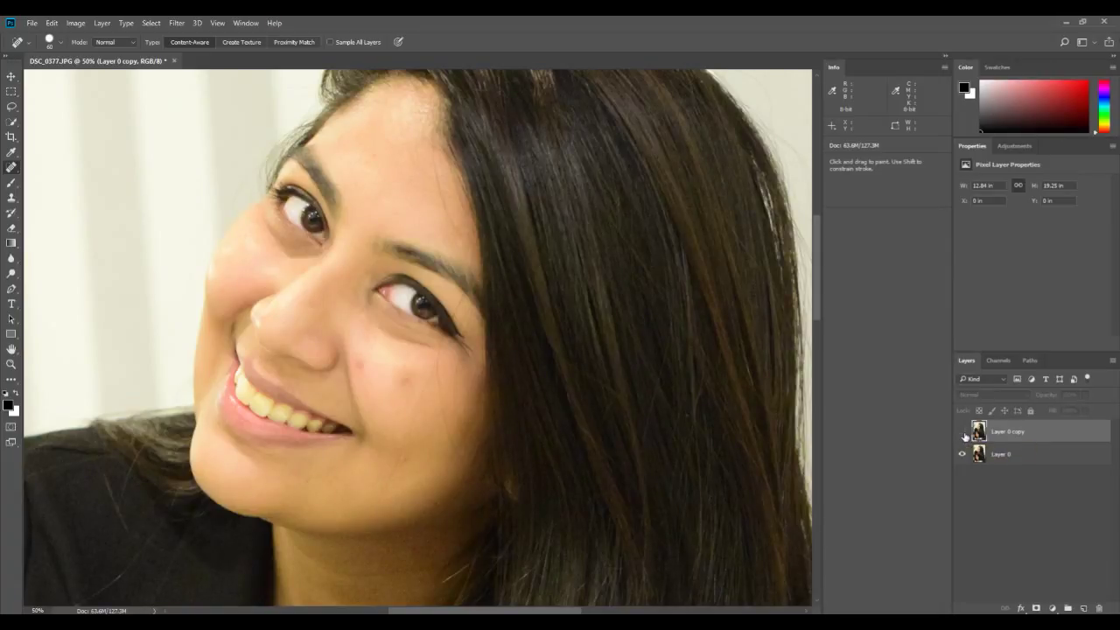
pyautogui.click(964, 433)
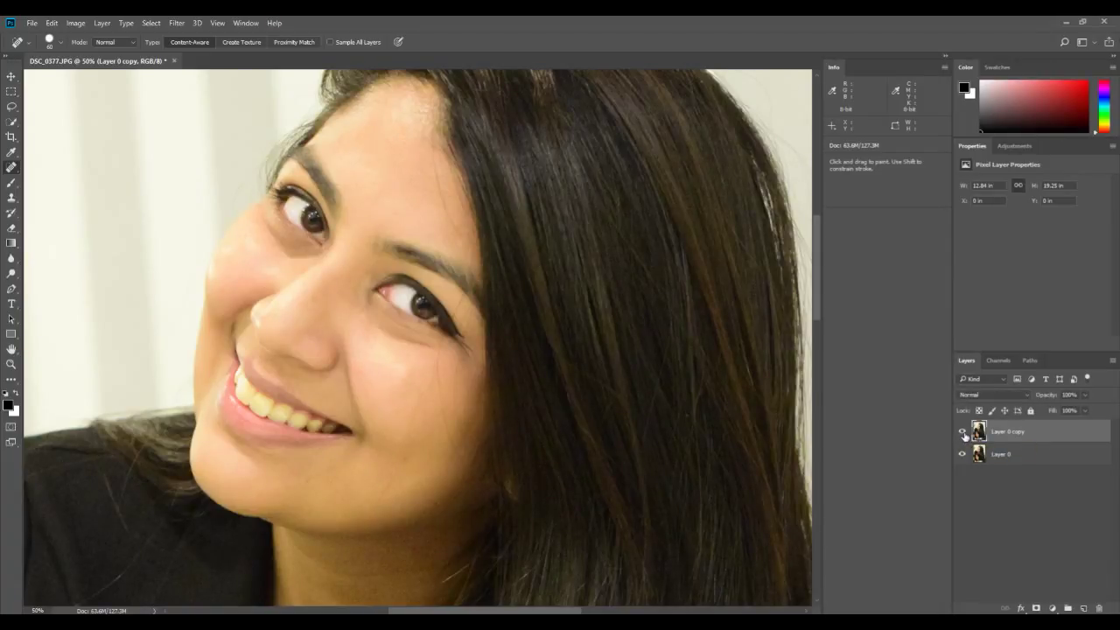
pyautogui.click(964, 432)
pyautogui.click(964, 432)
pyautogui.scroll(-2, 443, 399)
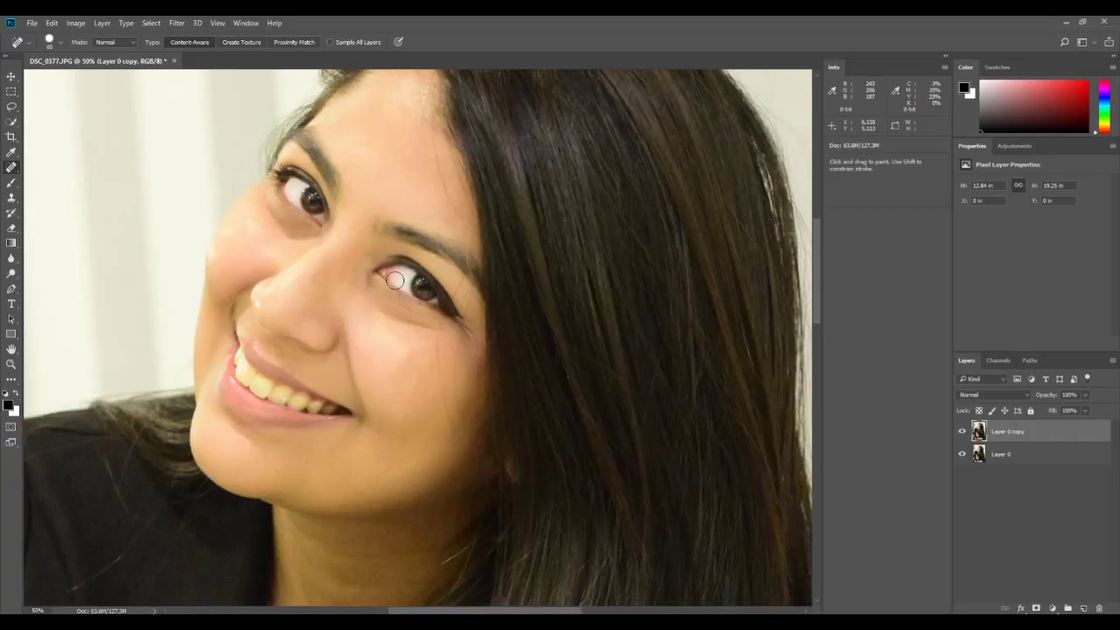
pyautogui.scroll(1, 314, 241)
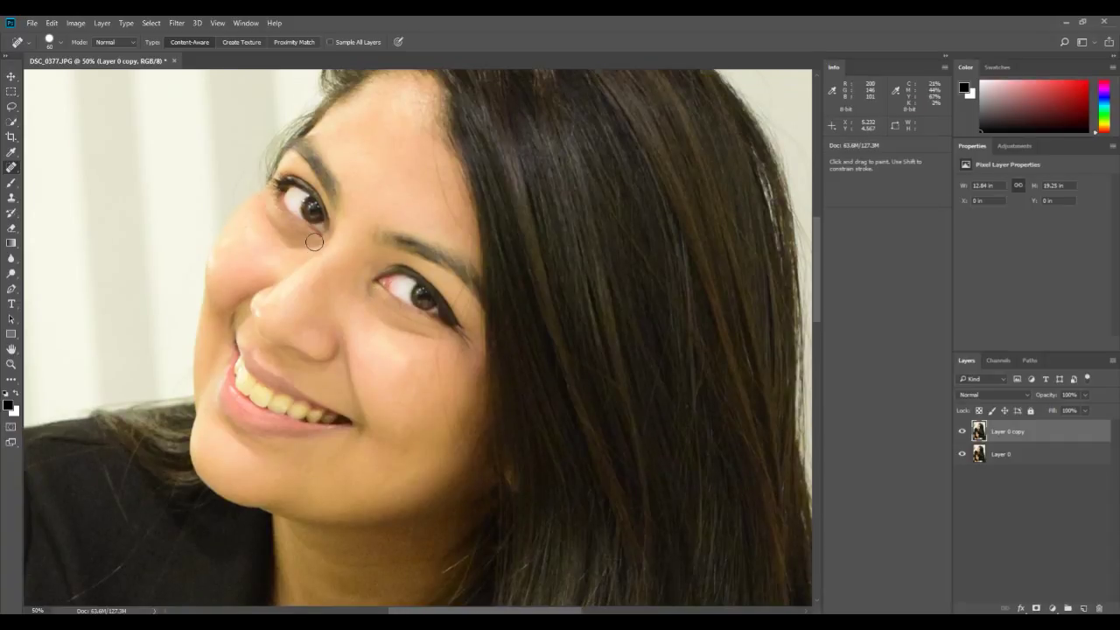
# Open the lighthouse photo DSC_1705 from the Video 3 - Using the Spot Healing Brush Tool folder
pyautogui.click(31, 23)
pyautogui.click(48, 51)
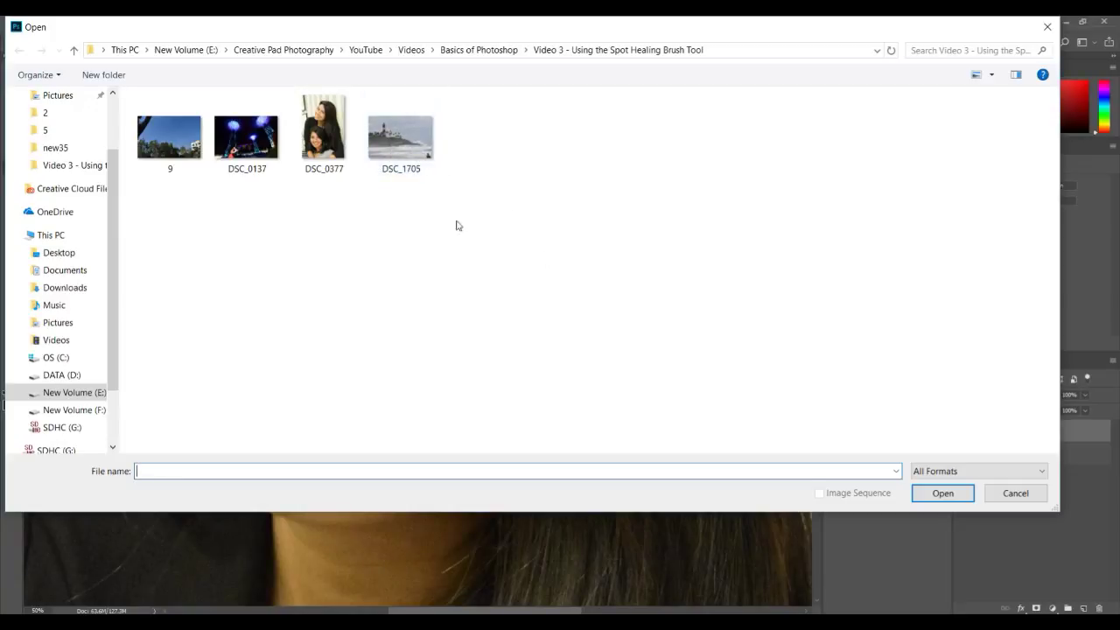
pyautogui.click(408, 151)
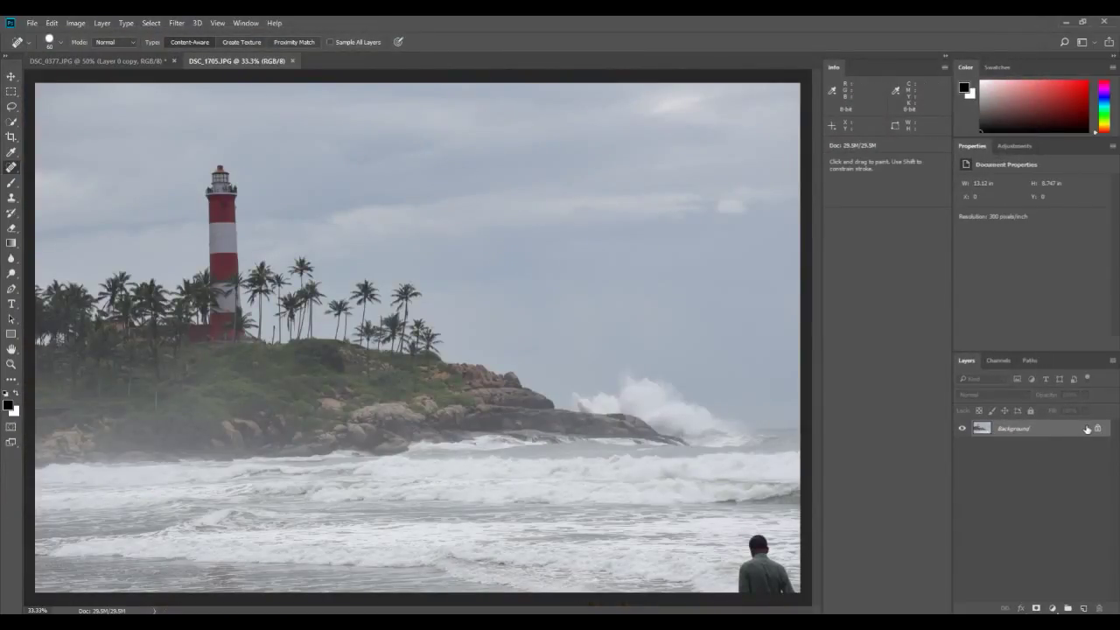
# Unlock the lighthouse photo's background layer and duplicate it as Layer 0 copy
pyautogui.click(1100, 428)
pyautogui.doubleClick(1084, 431)
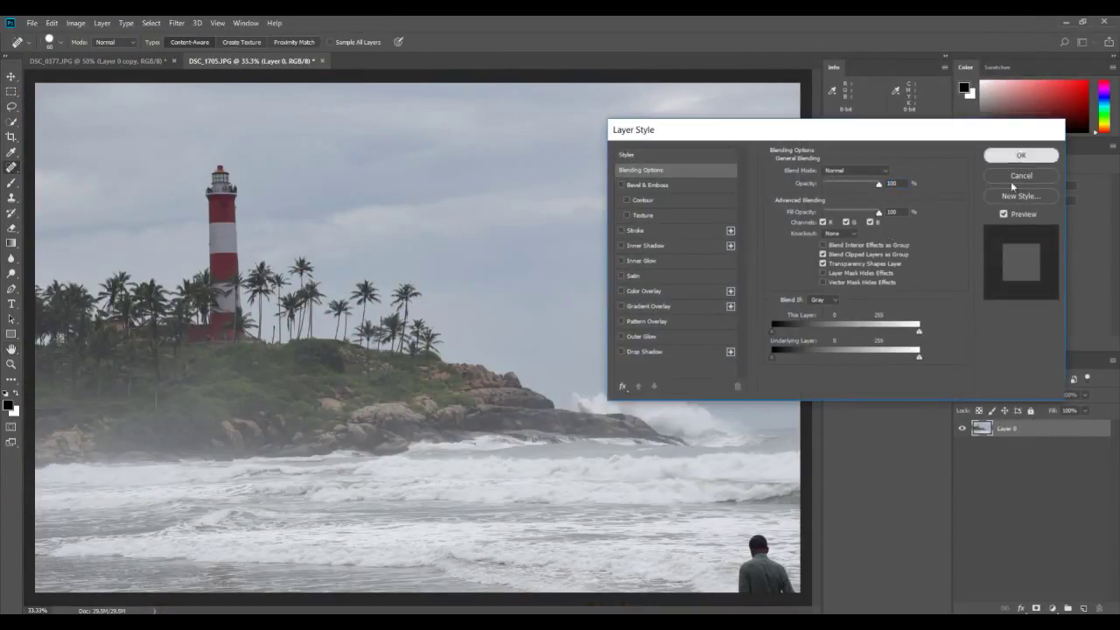
pyautogui.click(1017, 177)
pyautogui.rightClick(1025, 435)
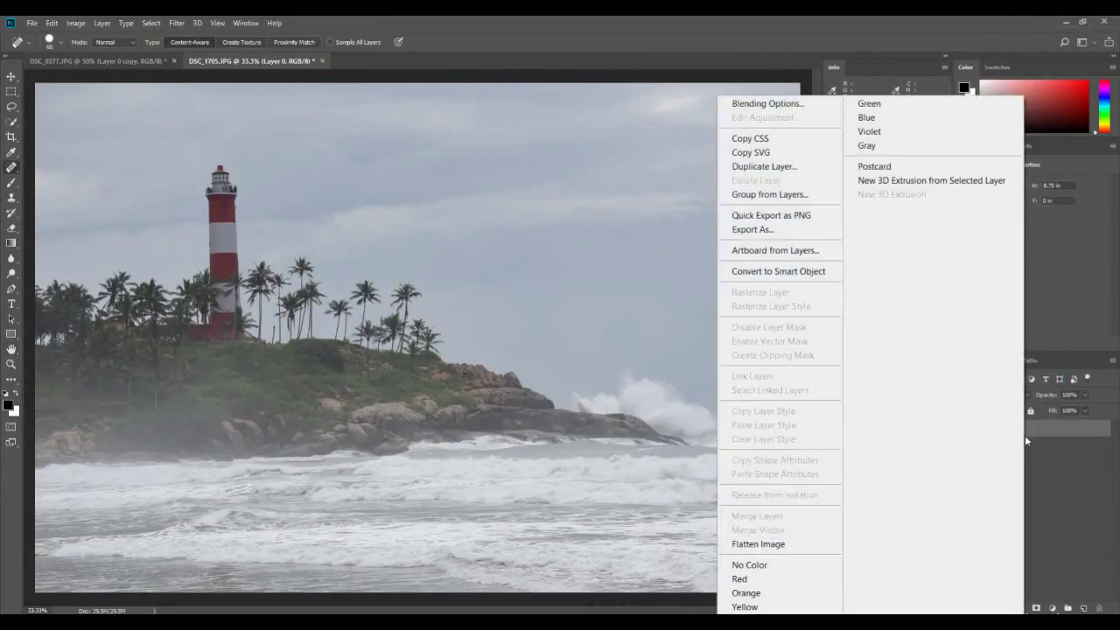
pyautogui.click(781, 166)
pyautogui.click(661, 206)
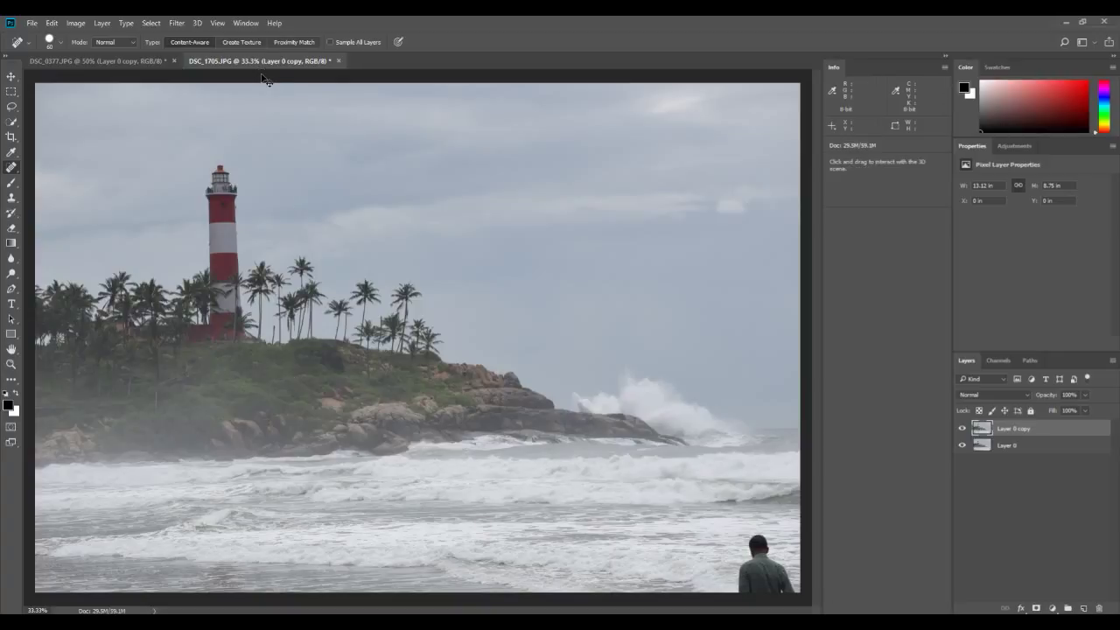
# Try to remove the man in front of the waves with a 60 px Spot Healing Brush, and undo the stroke
pyautogui.hotkey('ctrl', '+')
pyautogui.hotkey('ctrl', '+')
pyautogui.hotkey('ctrl', '+')
pyautogui.moveTo(465, 611); pyautogui.dragTo(544, 610)
pyautogui.scroll(-1, 634, 554)
pyautogui.scroll(-10, 633, 554)
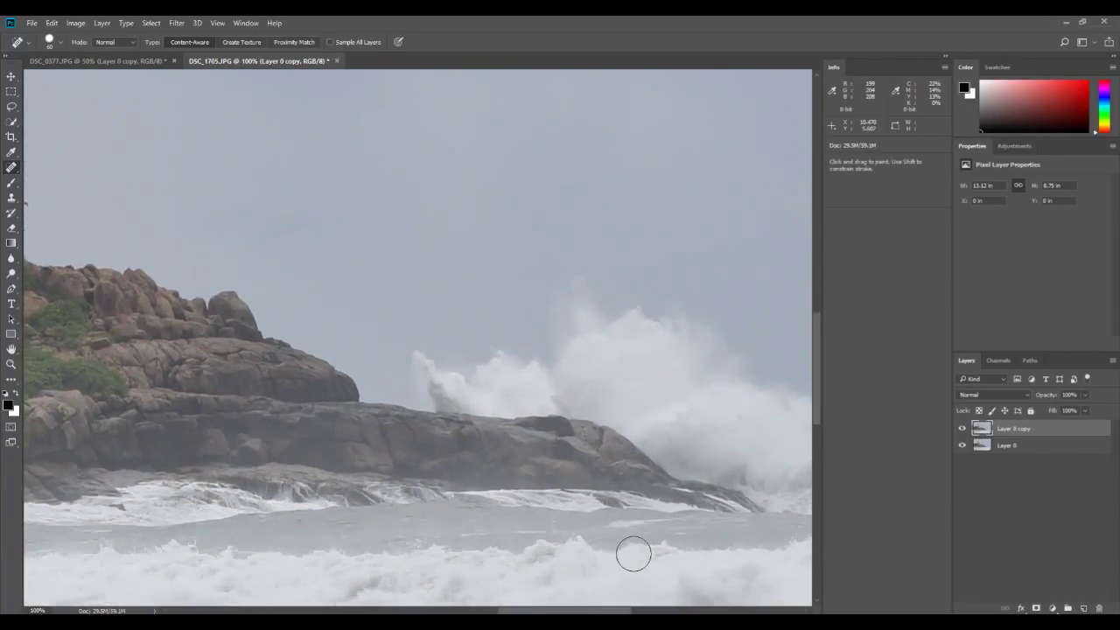
pyautogui.scroll(-2, 634, 554)
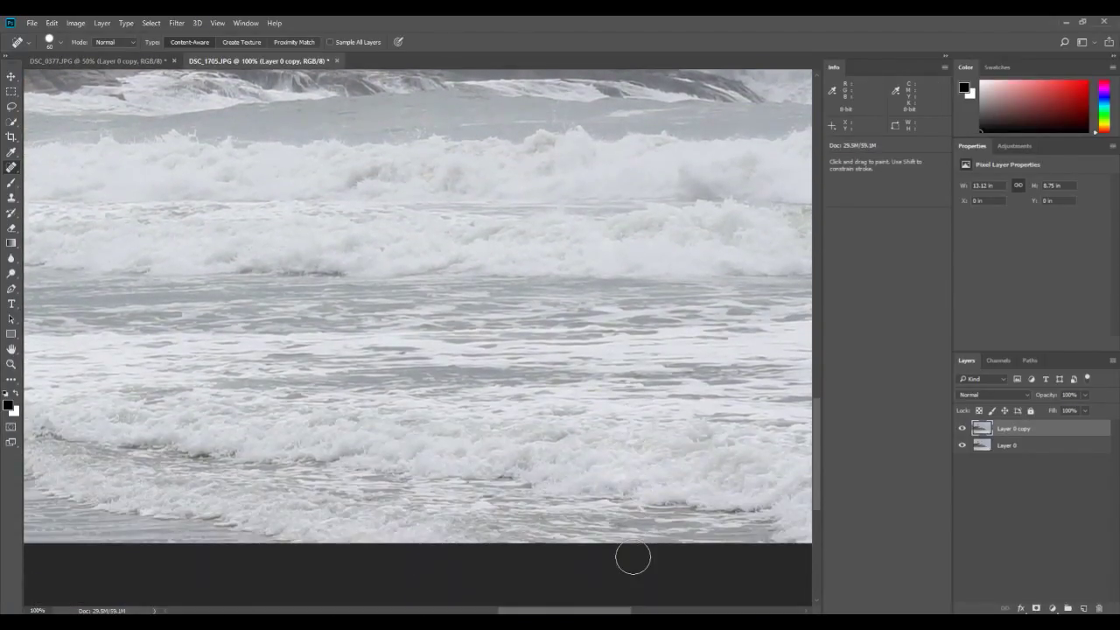
pyautogui.moveTo(627, 611); pyautogui.dragTo(716, 613)
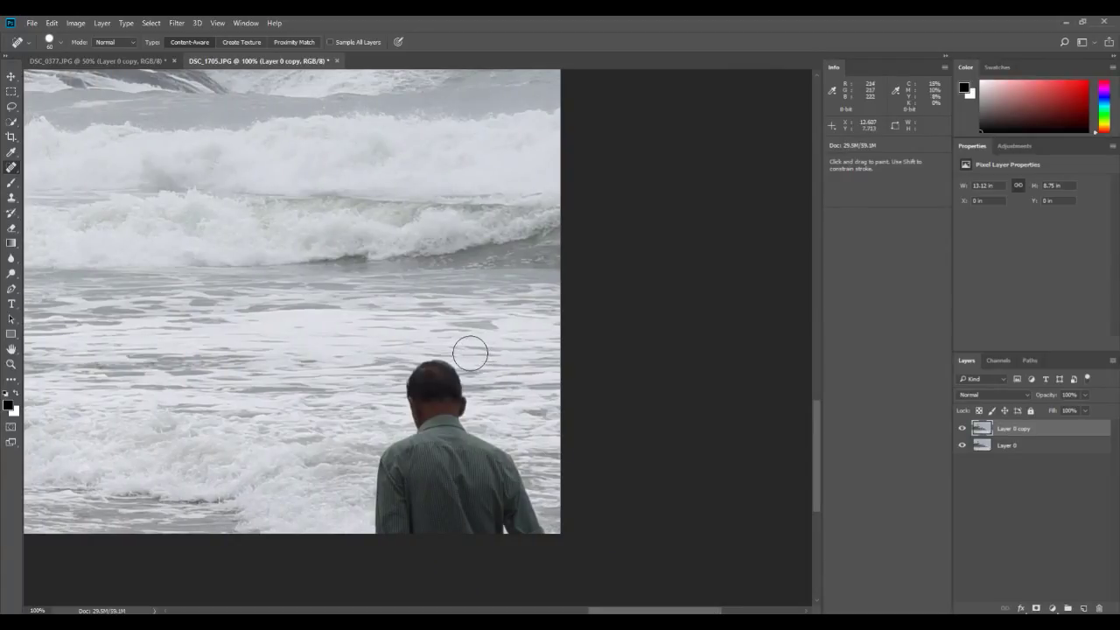
pyautogui.moveTo(430, 374)
pyautogui.mouseDown()
pyautogui.moveTo(409, 395)
pyautogui.moveTo(425, 419)
pyautogui.moveTo(448, 374)
pyautogui.moveTo(460, 426)
pyautogui.moveTo(427, 429)
pyautogui.moveTo(397, 452)
pyautogui.moveTo(384, 541)
pyautogui.moveTo(404, 477)
pyautogui.moveTo(413, 503)
pyautogui.moveTo(423, 498)
pyautogui.moveTo(427, 447)
pyautogui.moveTo(438, 541)
pyautogui.moveTo(441, 456)
pyautogui.moveTo(451, 457)
pyautogui.moveTo(474, 541)
pyautogui.moveTo(464, 443)
pyautogui.moveTo(517, 474)
pyautogui.moveTo(535, 543)
pyautogui.moveTo(495, 519)
pyautogui.moveTo(483, 475)
pyautogui.moveTo(500, 535)
pyautogui.mouseUp()
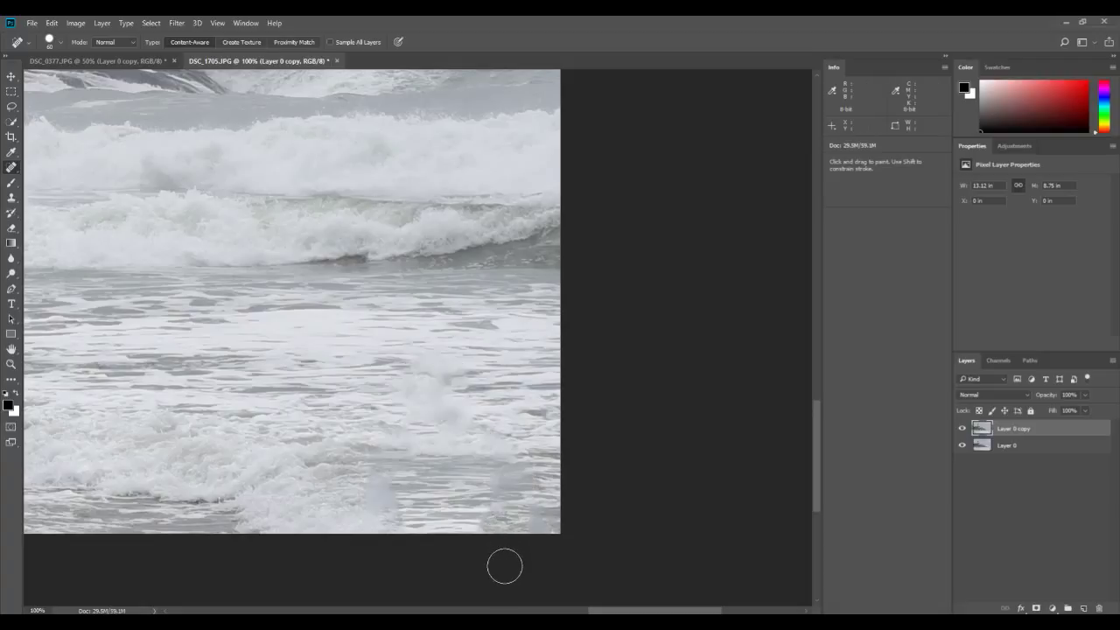
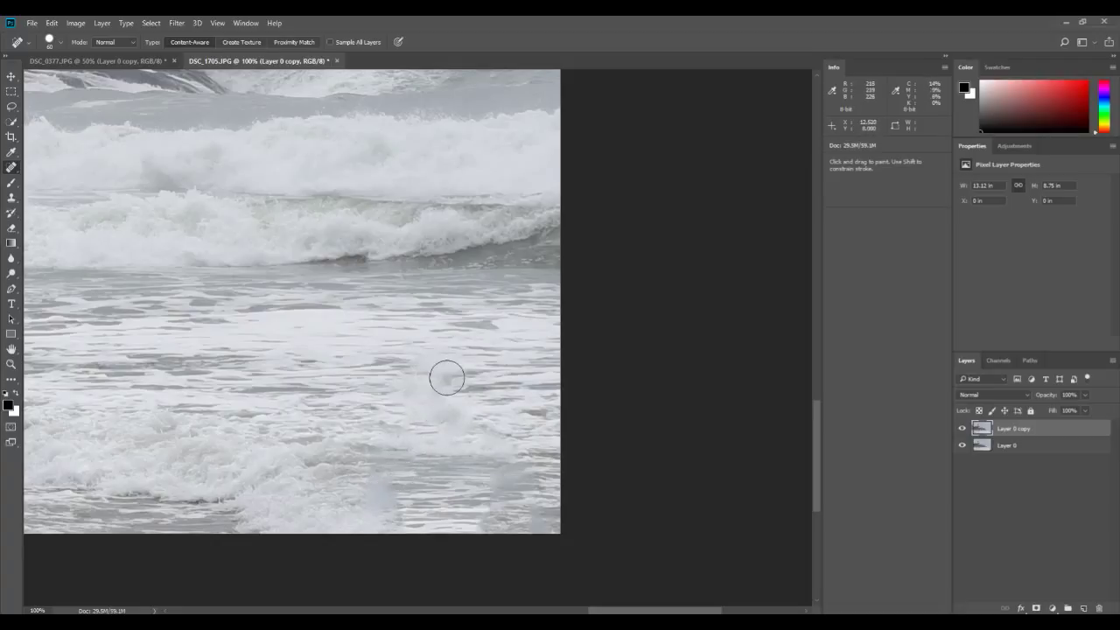
pyautogui.press('ctrl')
pyautogui.hotkey('ctrl', 'z')
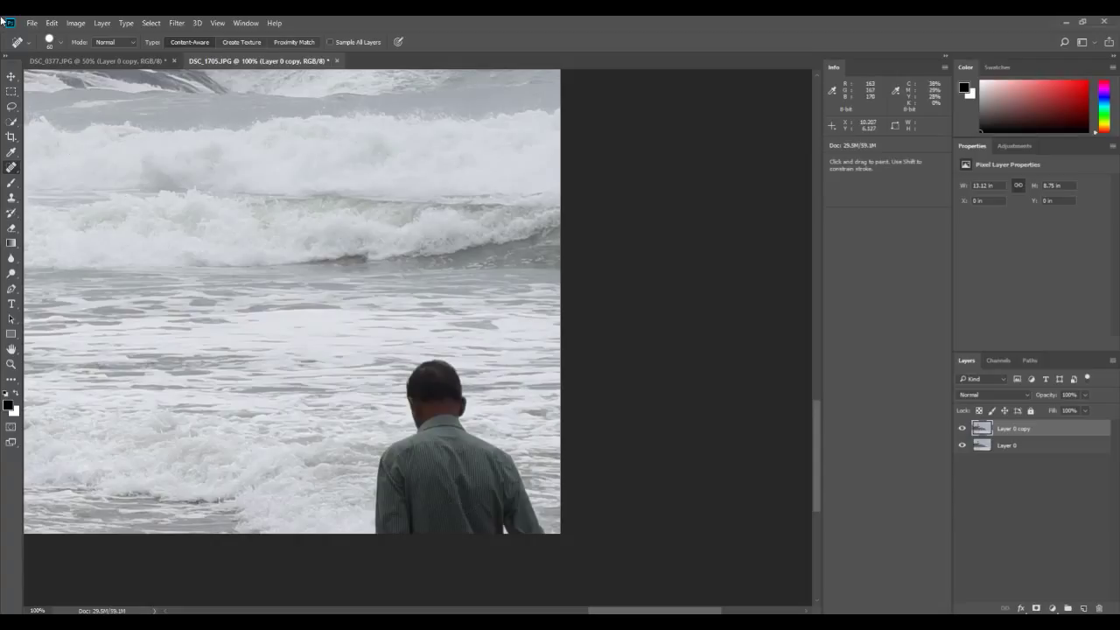
# Lower the Spot Healing Brush hardness to just under 50%, keeping its size at 60 px
pyautogui.click(28, 45)
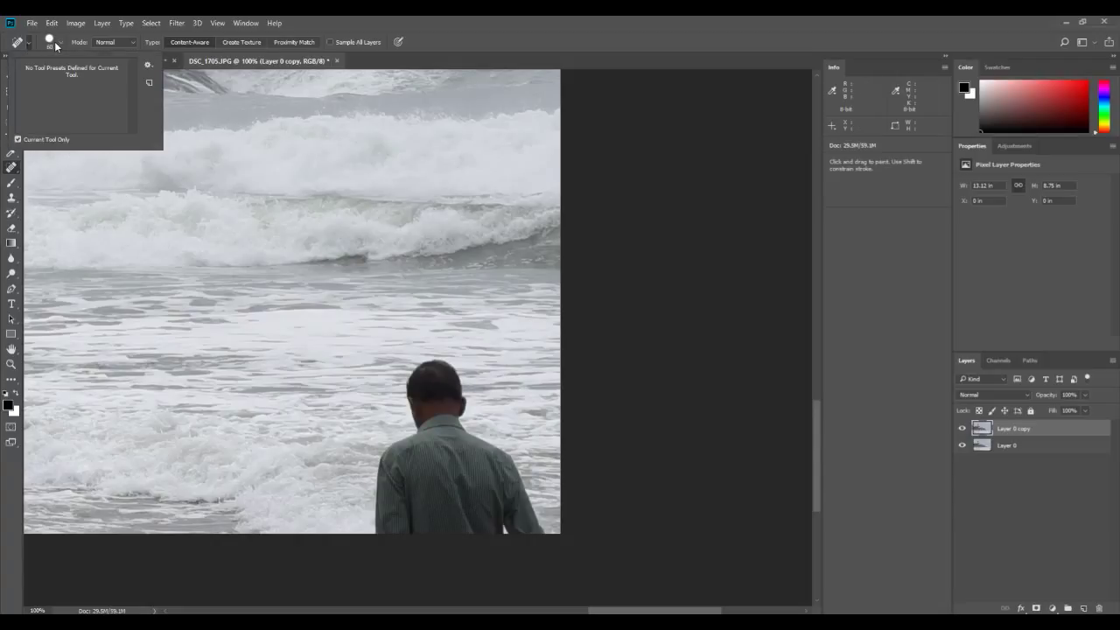
pyautogui.click(56, 44)
pyautogui.moveTo(81, 100); pyautogui.dragTo(77, 102)
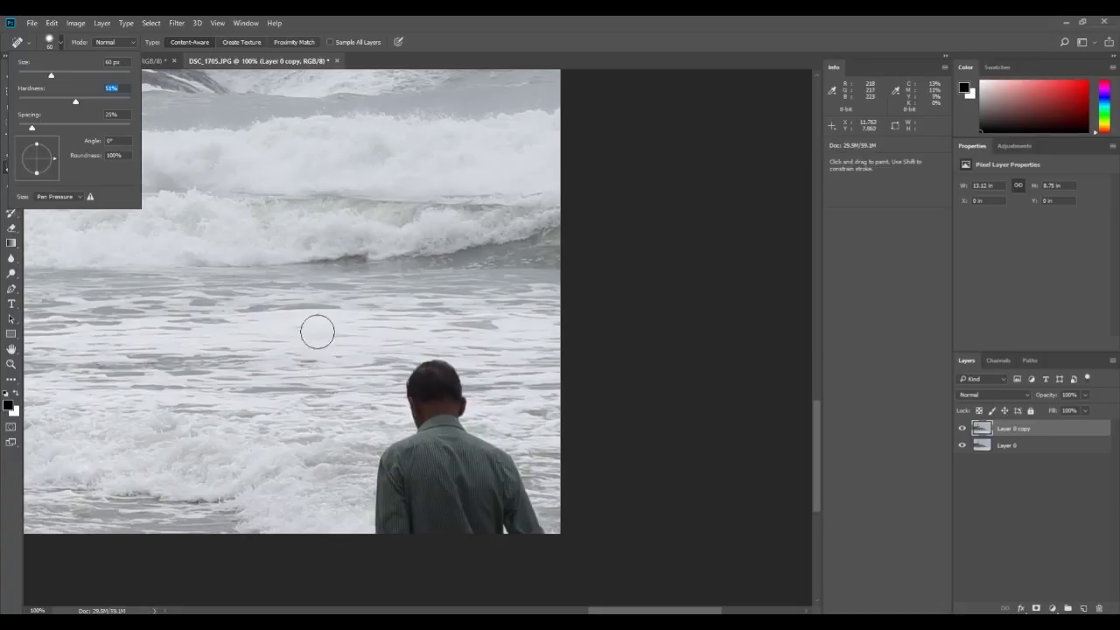
pyautogui.press('Return')
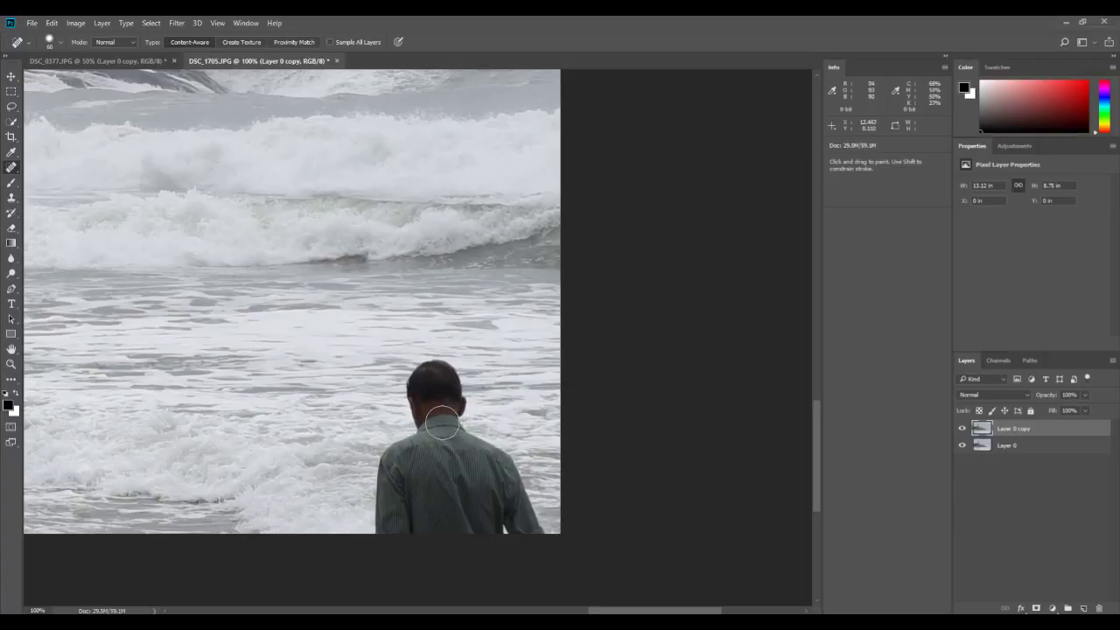
pyautogui.click(58, 43)
pyautogui.moveTo(74, 103); pyautogui.dragTo(75, 103)
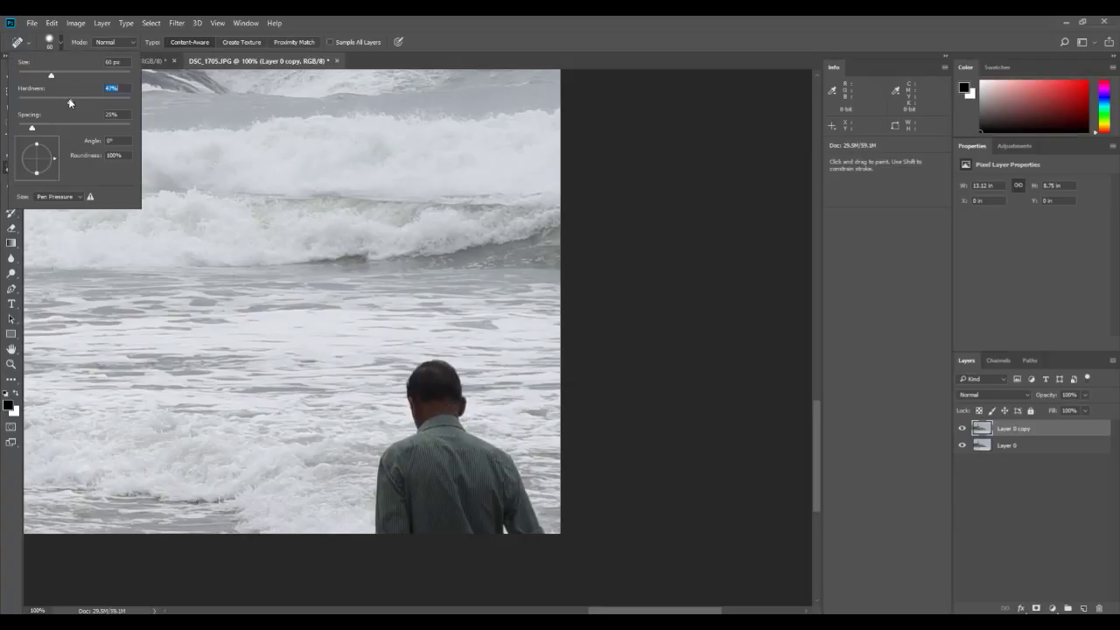
# Paint out the man in front of the waves with the softer healing brush and heal the leftover patch where his head was
pyautogui.moveTo(407, 363)
pyautogui.mouseDown()
pyautogui.moveTo(410, 440)
pyautogui.moveTo(386, 474)
pyautogui.moveTo(386, 538)
pyautogui.moveTo(402, 438)
pyautogui.moveTo(418, 537)
pyautogui.moveTo(436, 403)
pyautogui.moveTo(451, 574)
pyautogui.moveTo(465, 424)
pyautogui.moveTo(493, 533)
pyautogui.moveTo(500, 451)
pyautogui.moveTo(539, 536)
pyautogui.moveTo(514, 529)
pyautogui.moveTo(502, 508)
pyautogui.moveTo(440, 375)
pyautogui.moveTo(420, 376)
pyautogui.moveTo(450, 381)
pyautogui.moveTo(458, 403)
pyautogui.moveTo(430, 458)
pyautogui.moveTo(465, 588)
pyautogui.mouseUp()
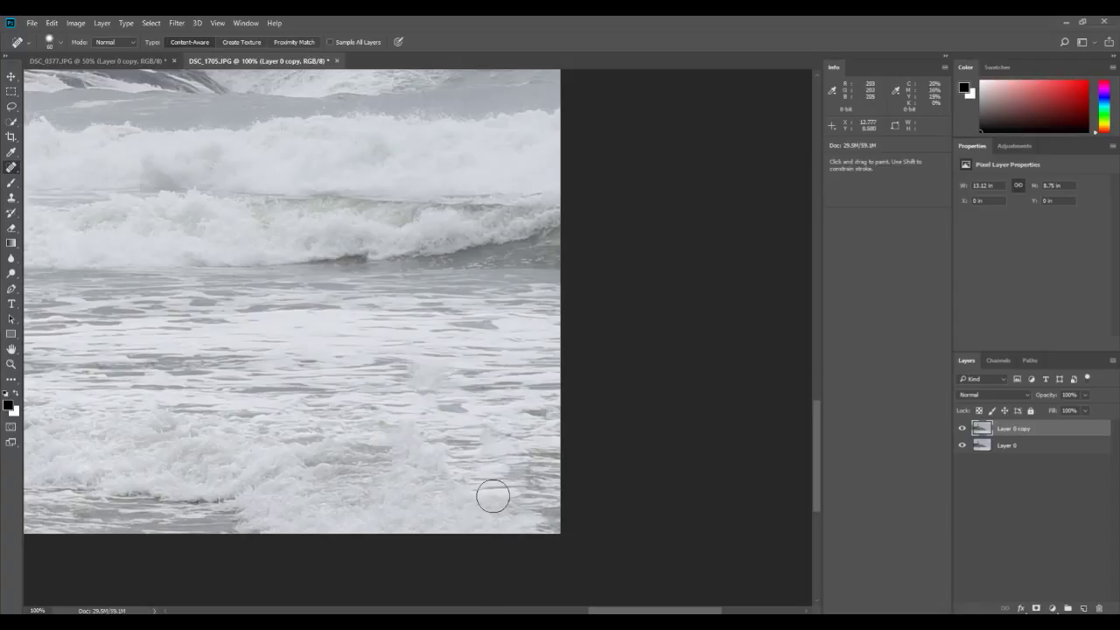
pyautogui.moveTo(415, 373)
pyautogui.mouseDown()
pyautogui.moveTo(458, 387)
pyautogui.moveTo(444, 370)
pyautogui.mouseUp()
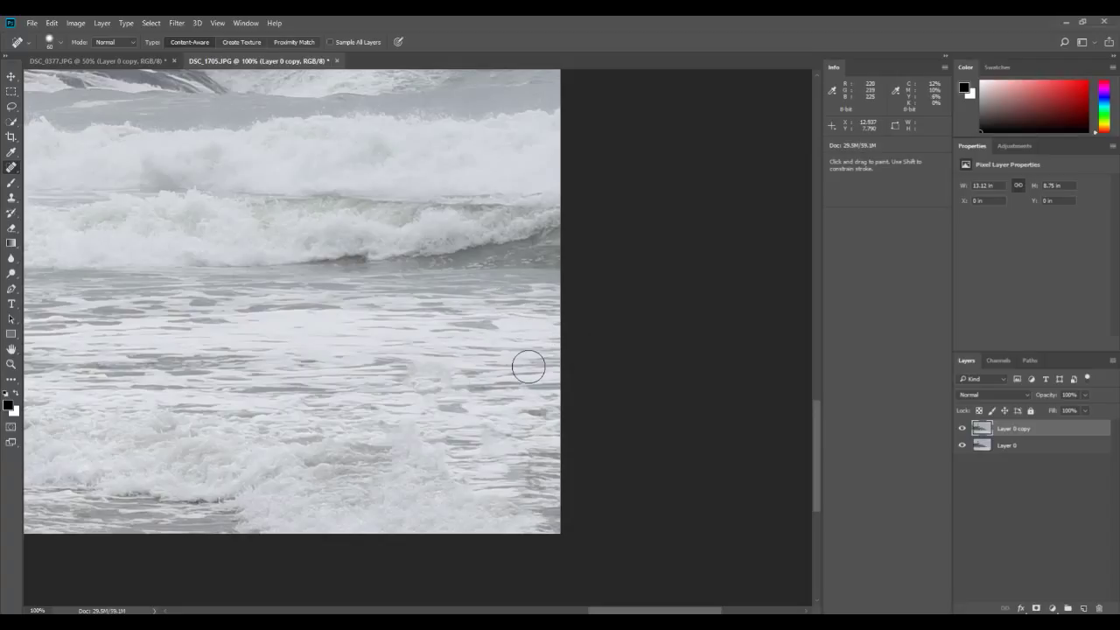
pyautogui.hotkey('ctrl', '-')
pyautogui.hotkey('ctrl', '-')
pyautogui.hotkey('ctrl', '-')
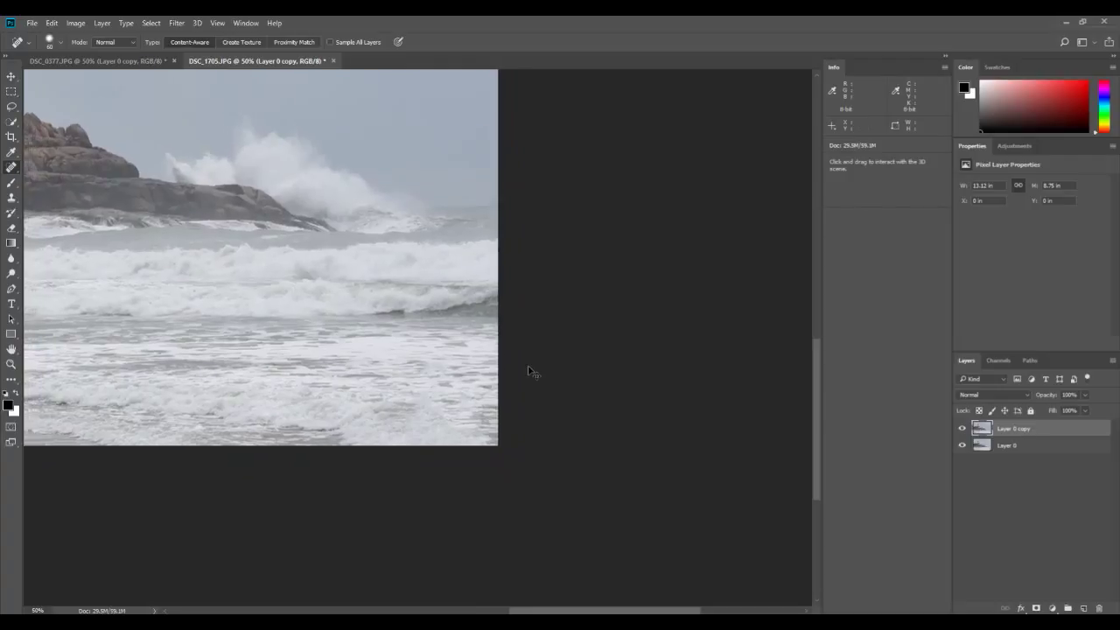
pyautogui.hotkey('ctrl', '0')
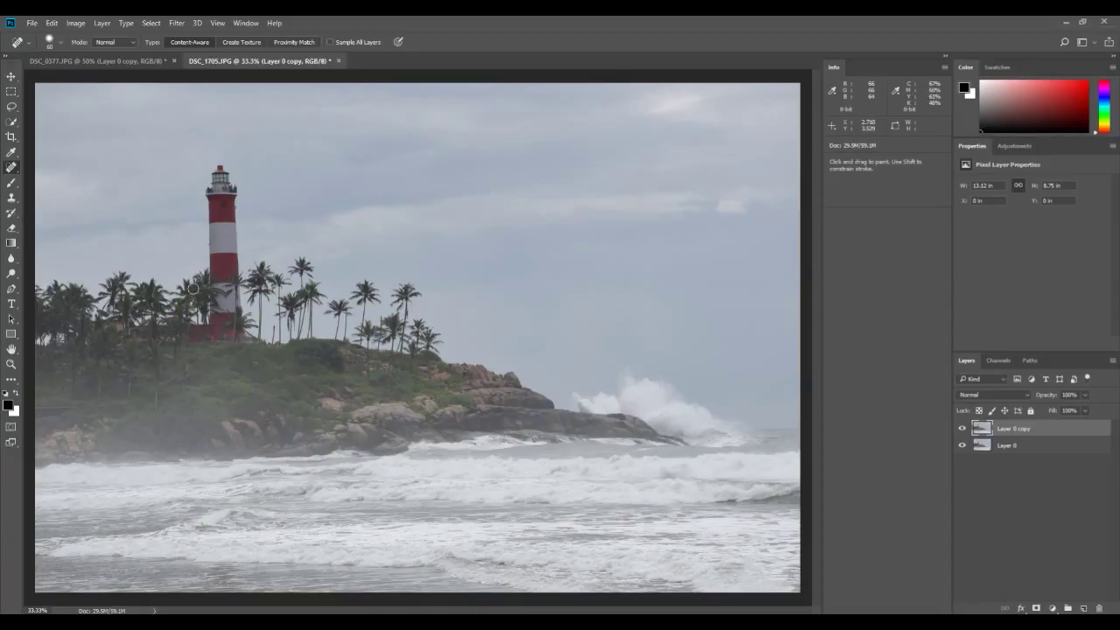
# Remove the two people to the left of the group at the lighthouse's red base, reducing the healing brush to 10 px
pyautogui.hotkey('ctrl', '+')
pyautogui.hotkey('ctrl', '+')
pyautogui.hotkey('ctrl', '+')
pyautogui.hotkey('ctrl', '+')
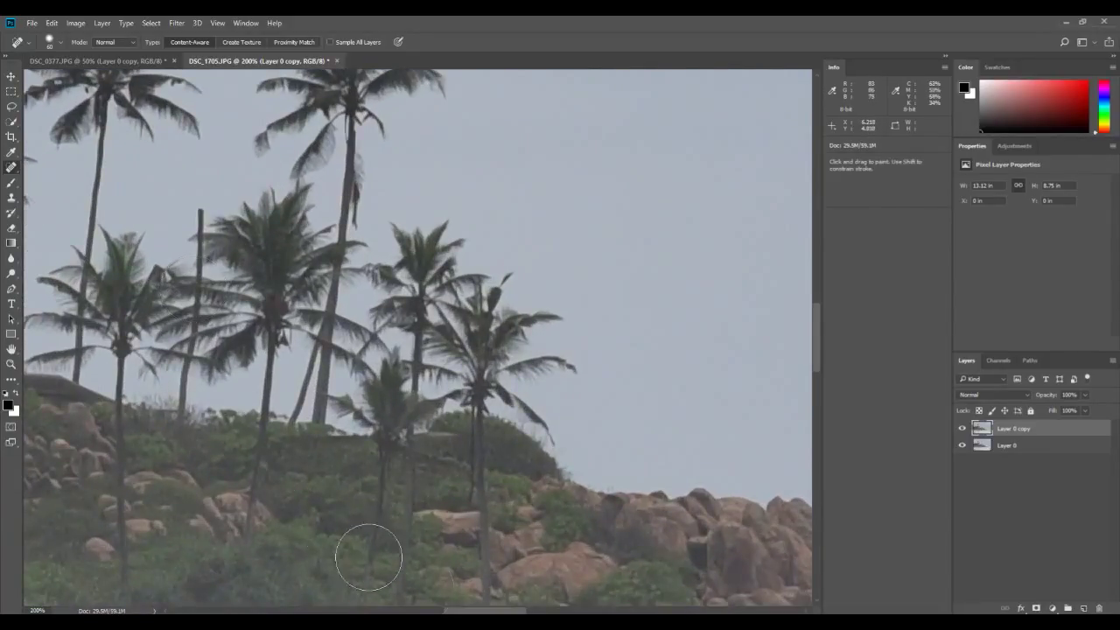
pyautogui.hscroll(-10, 359, 569)
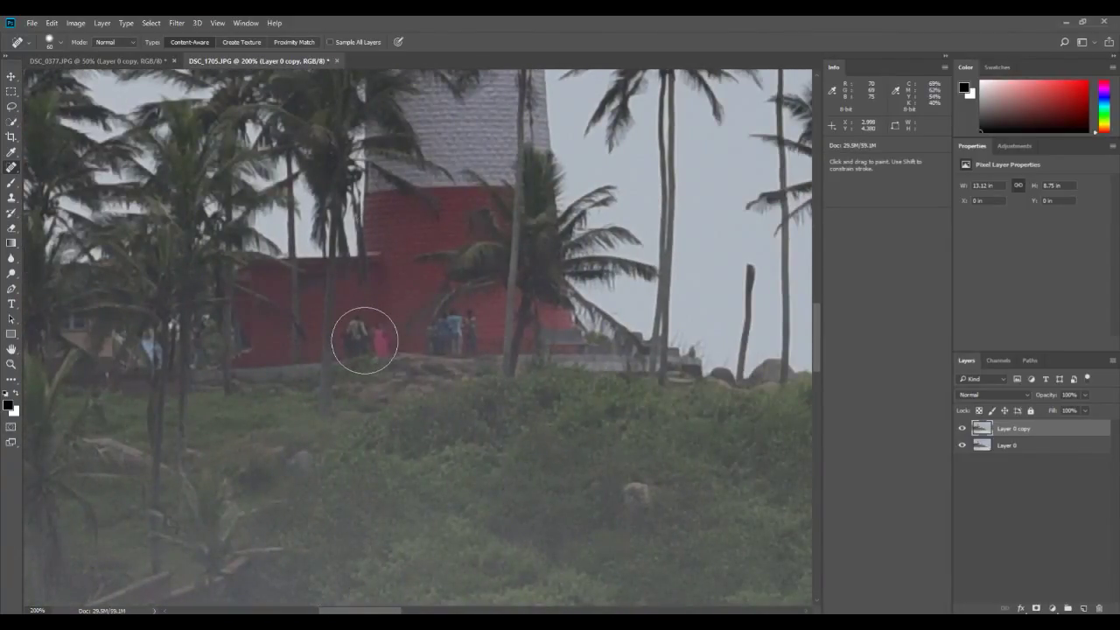
pyautogui.hotkey('ctrl', '+')
pyautogui.hotkey('ctrl', '+')
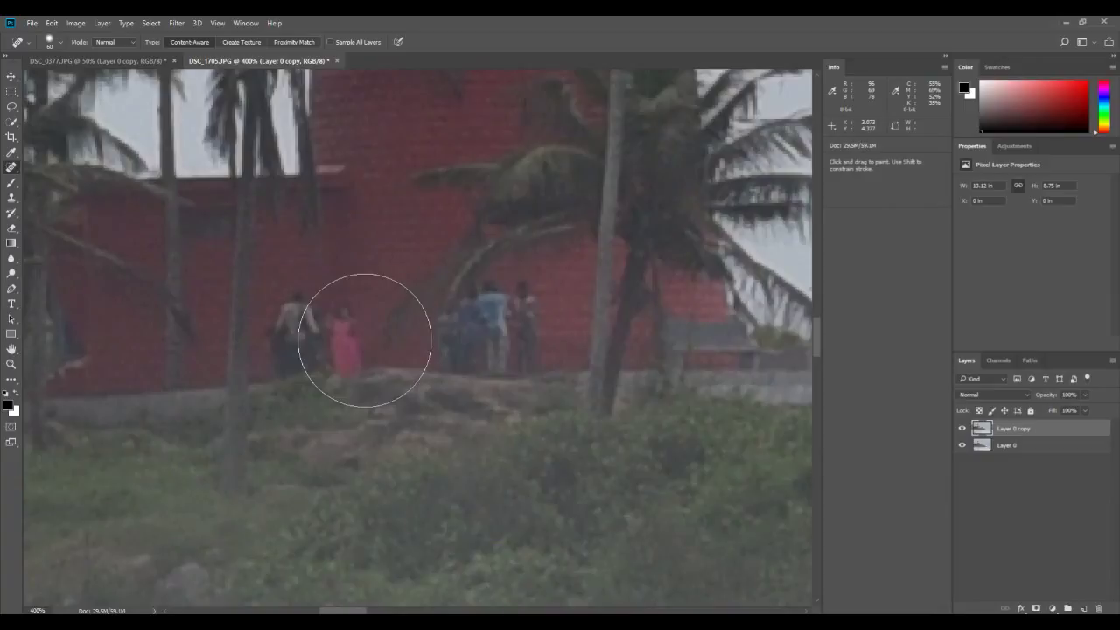
pyautogui.press('[')
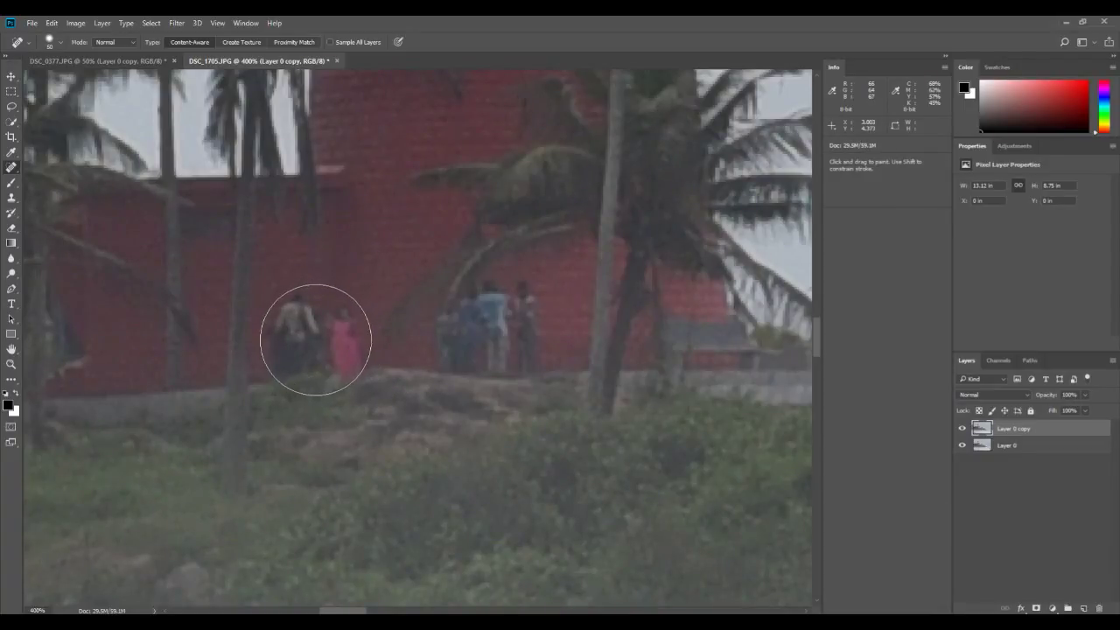
pyautogui.click(315, 335)
pyautogui.press('[')
pyautogui.press('[')
pyautogui.press('[')
pyautogui.press('[')
pyautogui.click(297, 299)
pyautogui.moveTo(298, 299)
pyautogui.mouseDown()
pyautogui.moveTo(275, 336)
pyautogui.moveTo(283, 367)
pyautogui.moveTo(278, 336)
pyautogui.moveTo(292, 302)
pyautogui.mouseUp()
pyautogui.moveTo(346, 355)
pyautogui.mouseDown()
pyautogui.moveTo(359, 358)
pyautogui.moveTo(346, 358)
pyautogui.mouseUp()
pyautogui.moveTo(270, 365); pyautogui.dragTo(284, 355)
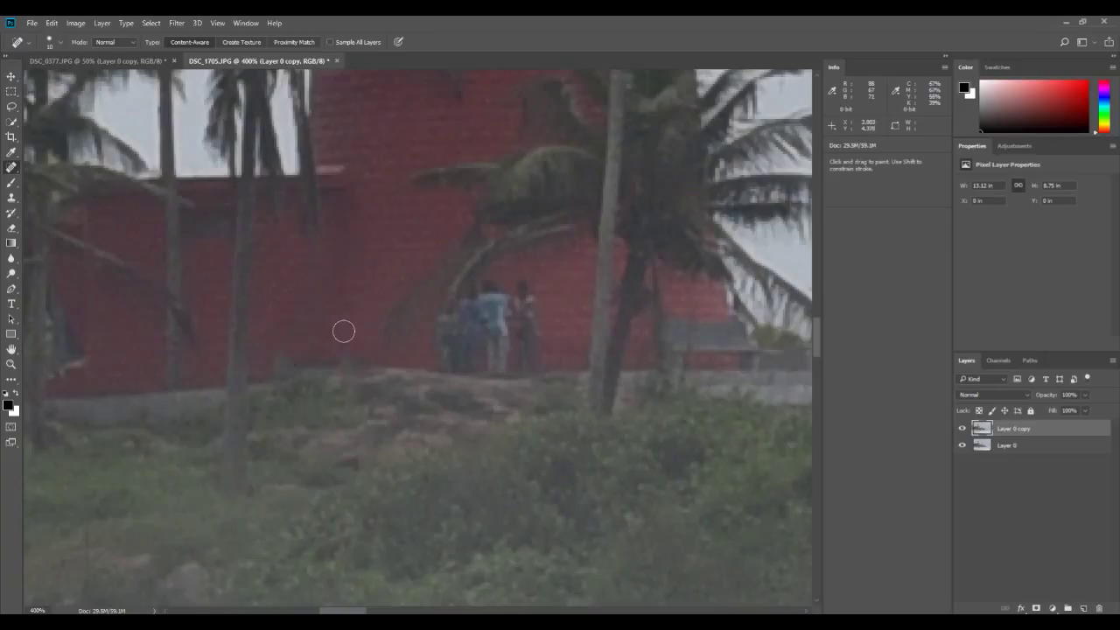
pyautogui.moveTo(285, 309); pyautogui.dragTo(287, 268)
pyautogui.scroll(-7, 603, 404)
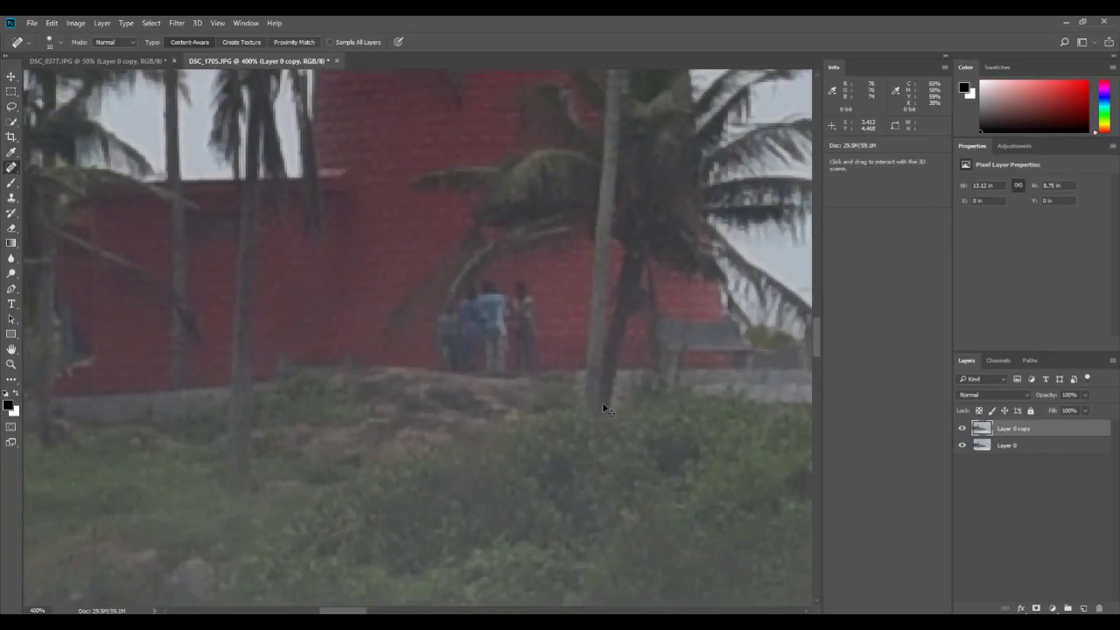
pyautogui.scroll(-1, 602, 404)
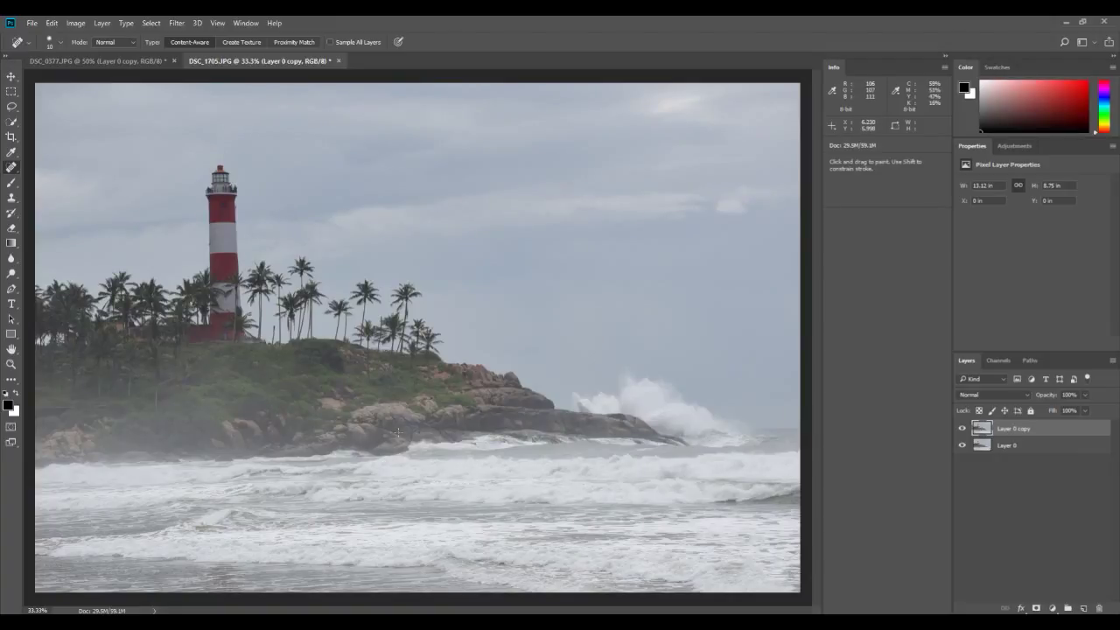
# Open the photo 9.JPG, showing overhead wires across a blue sky
pyautogui.click(30, 23)
pyautogui.click(44, 50)
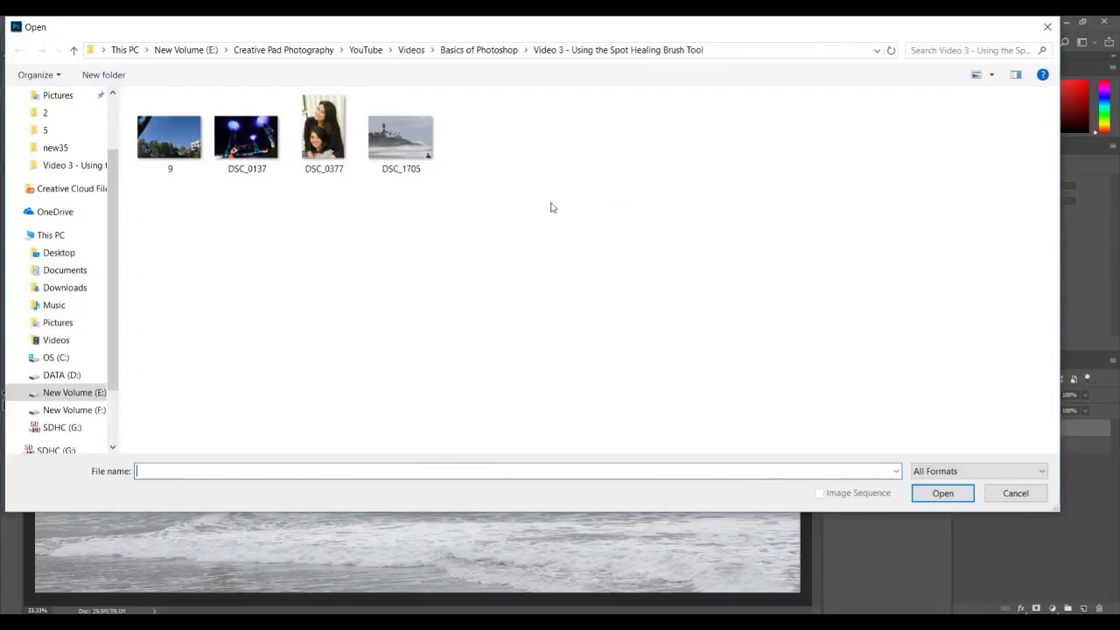
pyautogui.press('Escape')
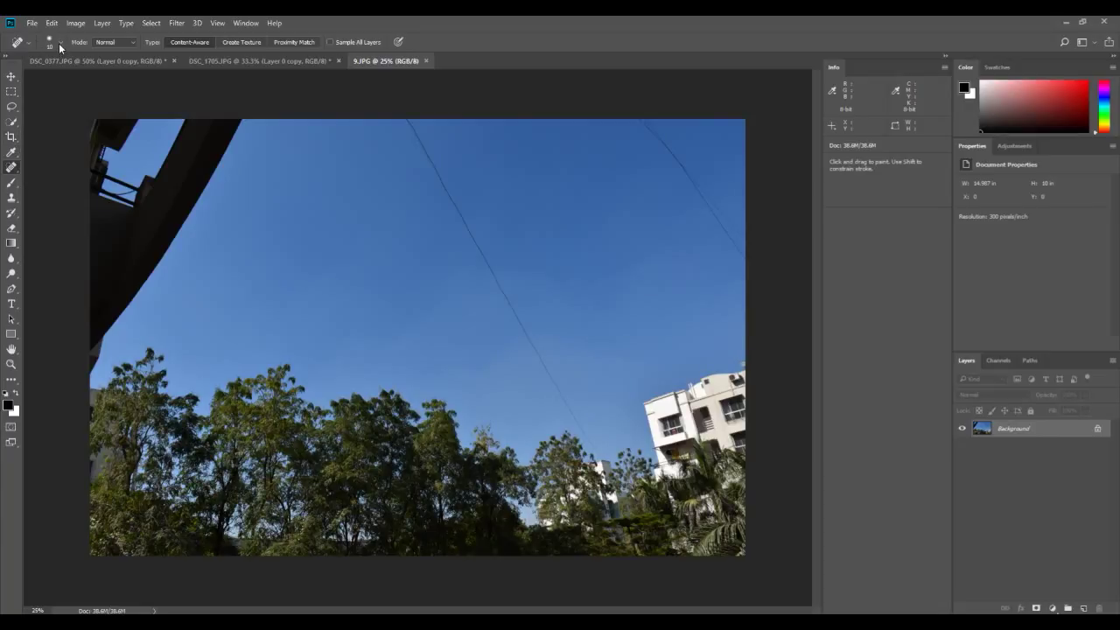
# Choose the Spot Healing Brush, then unlock the sky photo's background layer and duplicate it
pyautogui.rightClick(10, 169)
pyautogui.click(70, 166)
pyautogui.click(1100, 430)
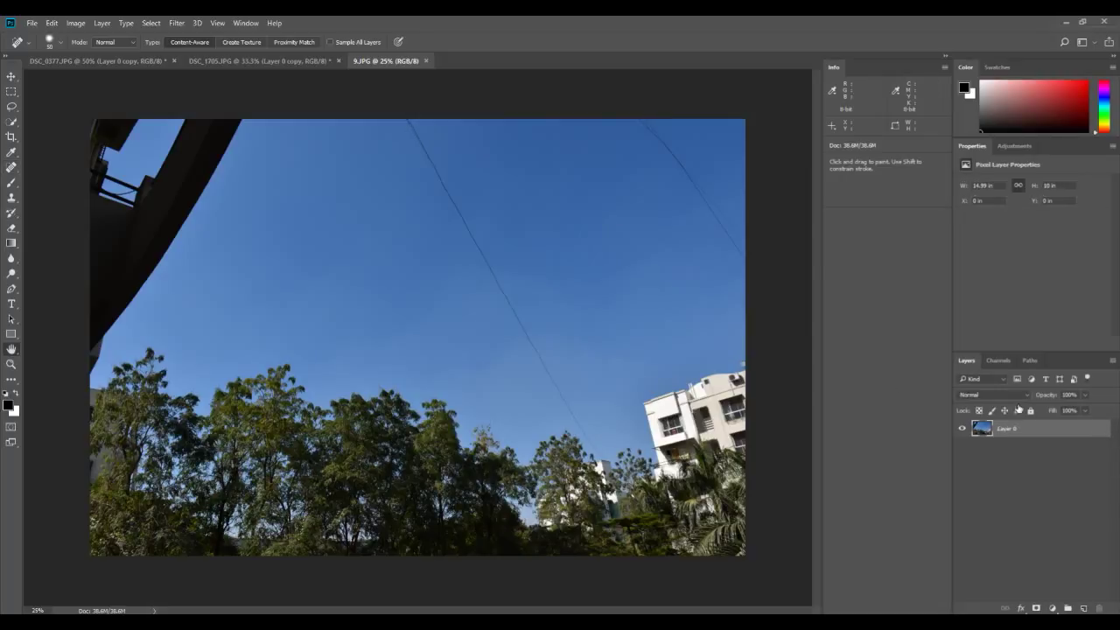
pyautogui.doubleClick(1059, 429)
pyautogui.click(1015, 156)
pyautogui.hotkey('ctrl', 'j')
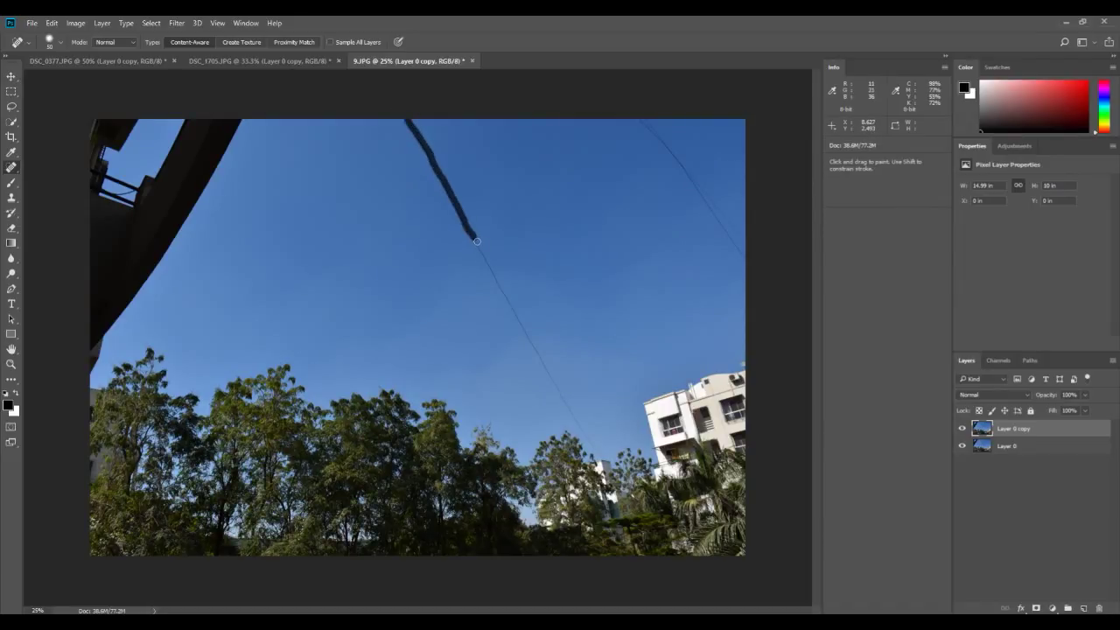
# Paint over the long wire running down the middle of the sky and heal the faint trace left near its upper end
pyautogui.moveTo(507, 299); pyautogui.dragTo(568, 408)
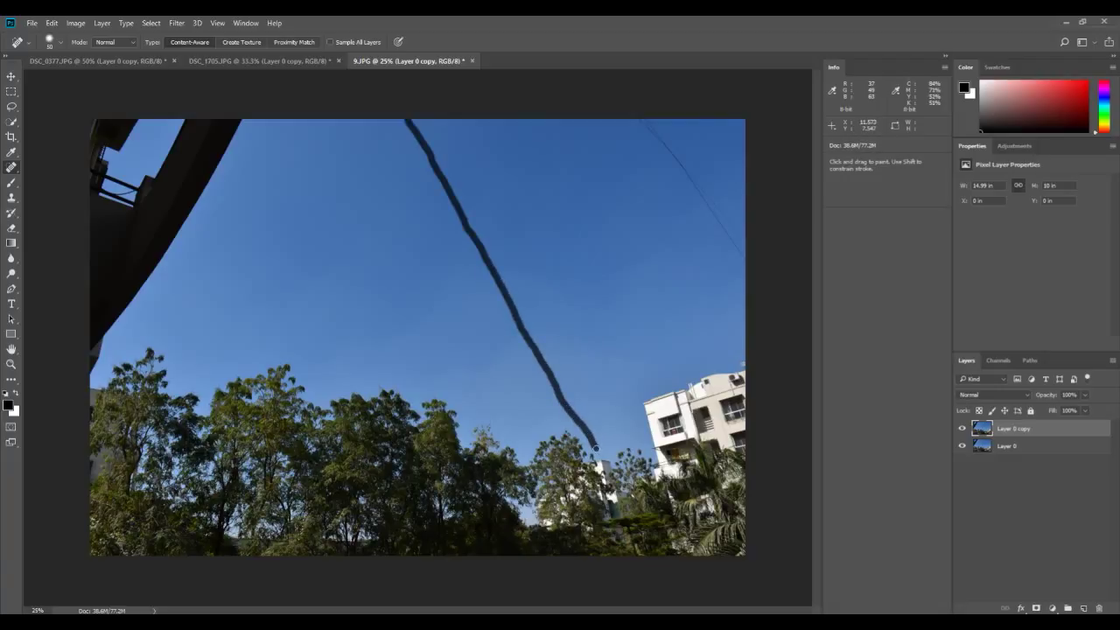
pyautogui.moveTo(595, 448); pyautogui.dragTo(595, 448)
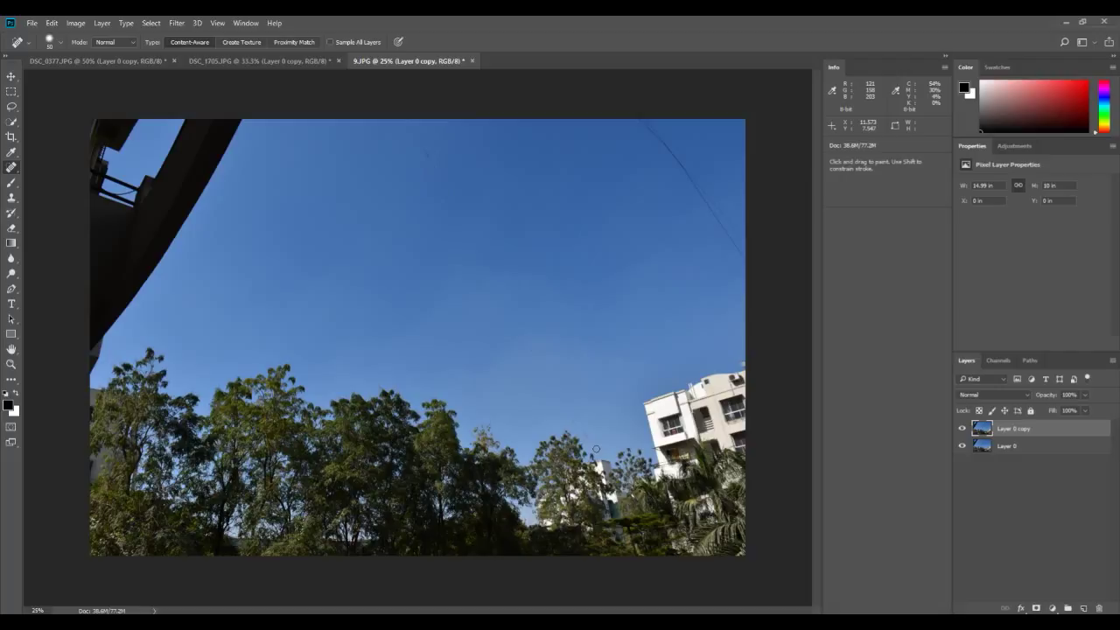
pyautogui.moveTo(428, 158); pyautogui.dragTo(445, 188)
# Remove the second wire near the sky's right edge using straight strokes of a 100 px healing brush
pyautogui.keyDown('shift'); pyautogui.click(748, 259); pyautogui.keyUp('shift')
pyautogui.keyDown('shift'); pyautogui.click(699, 181); pyautogui.keyUp('shift')
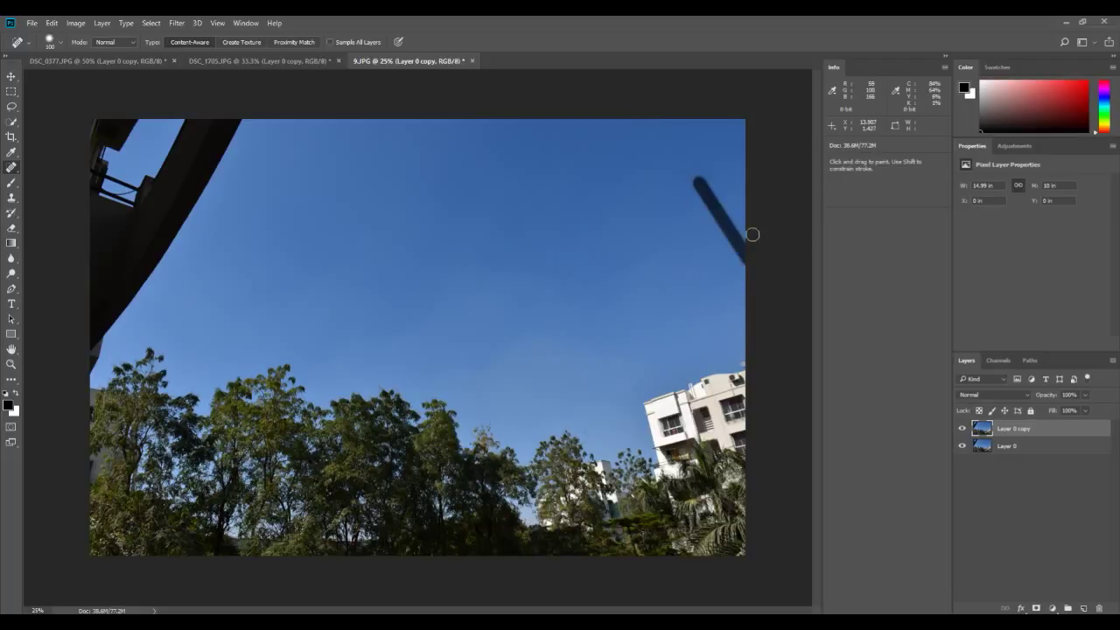
pyautogui.moveTo(734, 229); pyautogui.dragTo(761, 254)
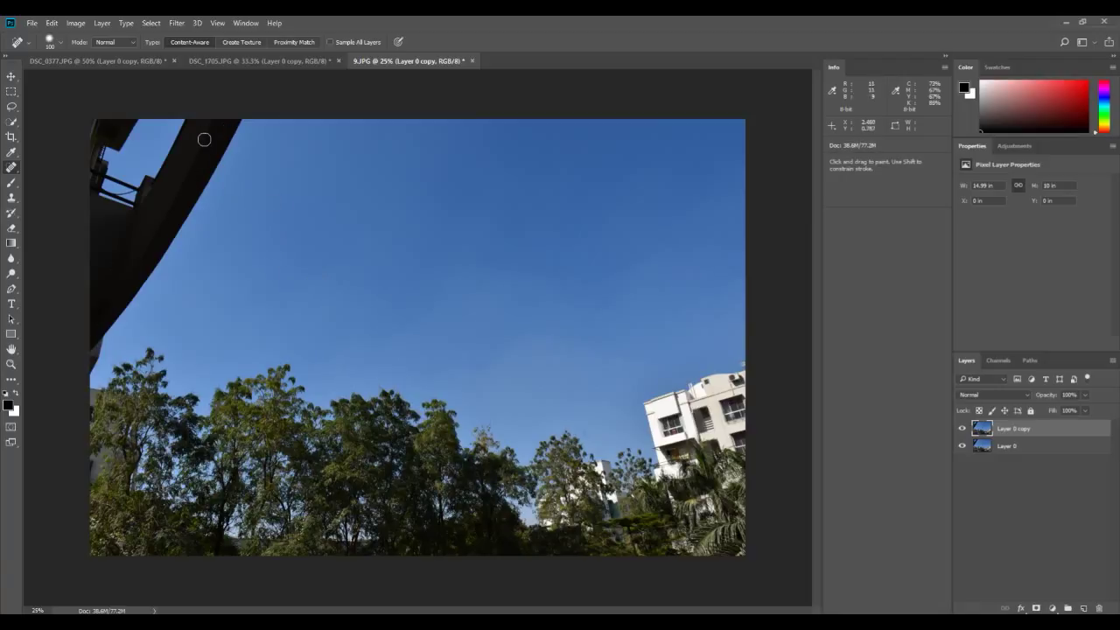
# Paint out the dark structure in the photo's upper-left corner with a 200 px healing brush and even out the sky there
pyautogui.press(']')
pyautogui.press(']')
pyautogui.press(']')
pyautogui.moveTo(237, 113)
pyautogui.mouseDown()
pyautogui.moveTo(172, 250)
pyautogui.moveTo(88, 368)
pyautogui.mouseUp()
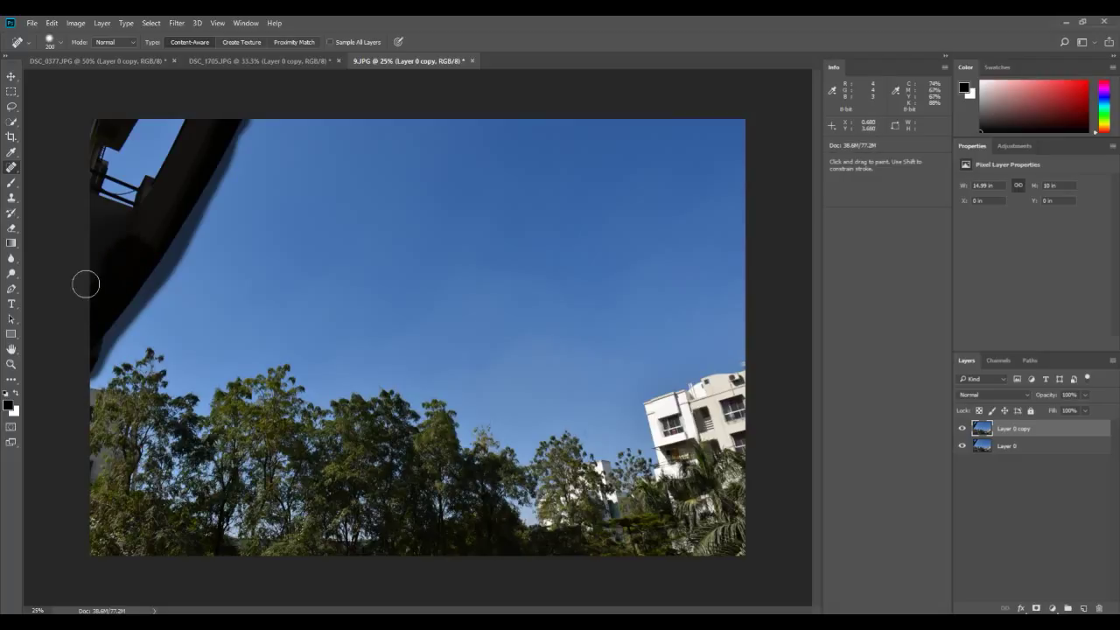
pyautogui.moveTo(208, 111)
pyautogui.mouseDown()
pyautogui.moveTo(154, 174)
pyautogui.moveTo(115, 246)
pyautogui.moveTo(198, 103)
pyautogui.moveTo(168, 128)
pyautogui.moveTo(101, 262)
pyautogui.moveTo(139, 151)
pyautogui.moveTo(101, 197)
pyautogui.moveTo(104, 216)
pyautogui.moveTo(132, 132)
pyautogui.moveTo(103, 168)
pyautogui.moveTo(80, 120)
pyautogui.mouseUp()
pyautogui.moveTo(240, 121); pyautogui.dragTo(204, 172)
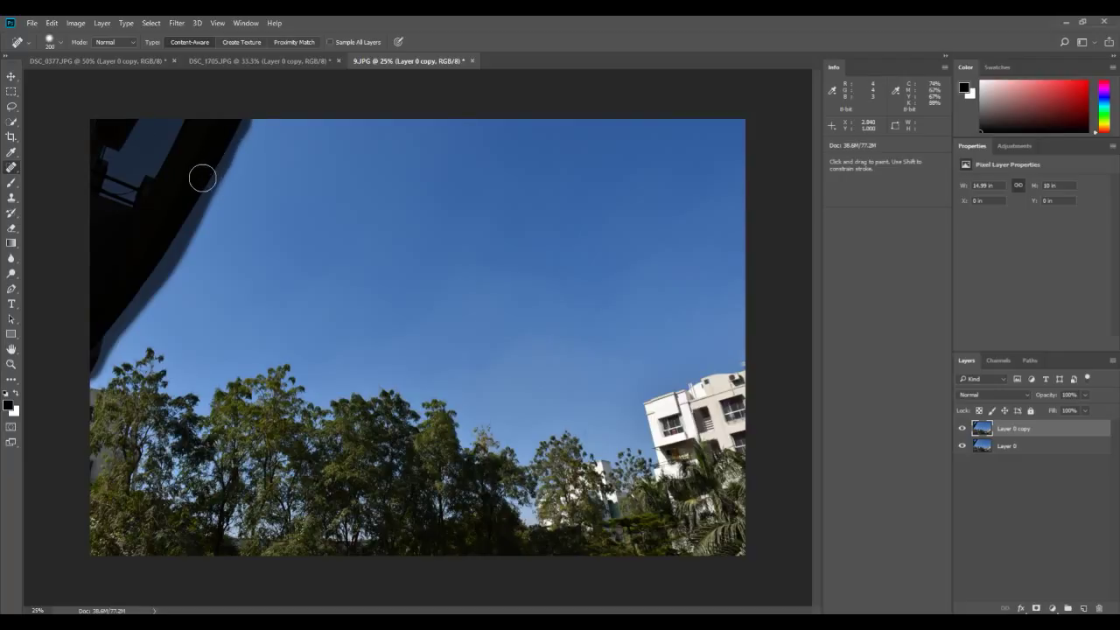
pyautogui.moveTo(152, 249)
pyautogui.mouseDown()
pyautogui.moveTo(199, 216)
pyautogui.moveTo(147, 160)
pyautogui.mouseUp()
pyautogui.moveTo(103, 237)
pyautogui.mouseDown()
pyautogui.moveTo(83, 255)
pyautogui.moveTo(81, 308)
pyautogui.mouseUp()
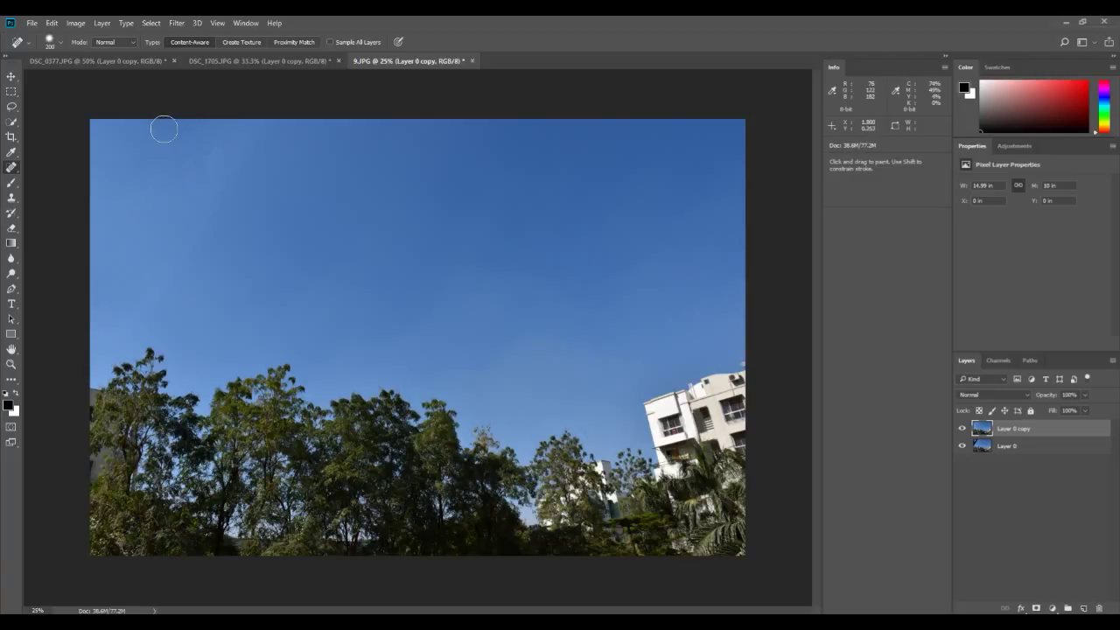
pyautogui.moveTo(165, 138)
pyautogui.mouseDown()
pyautogui.moveTo(188, 157)
pyautogui.moveTo(195, 131)
pyautogui.moveTo(183, 110)
pyautogui.moveTo(245, 33)
pyautogui.mouseUp()
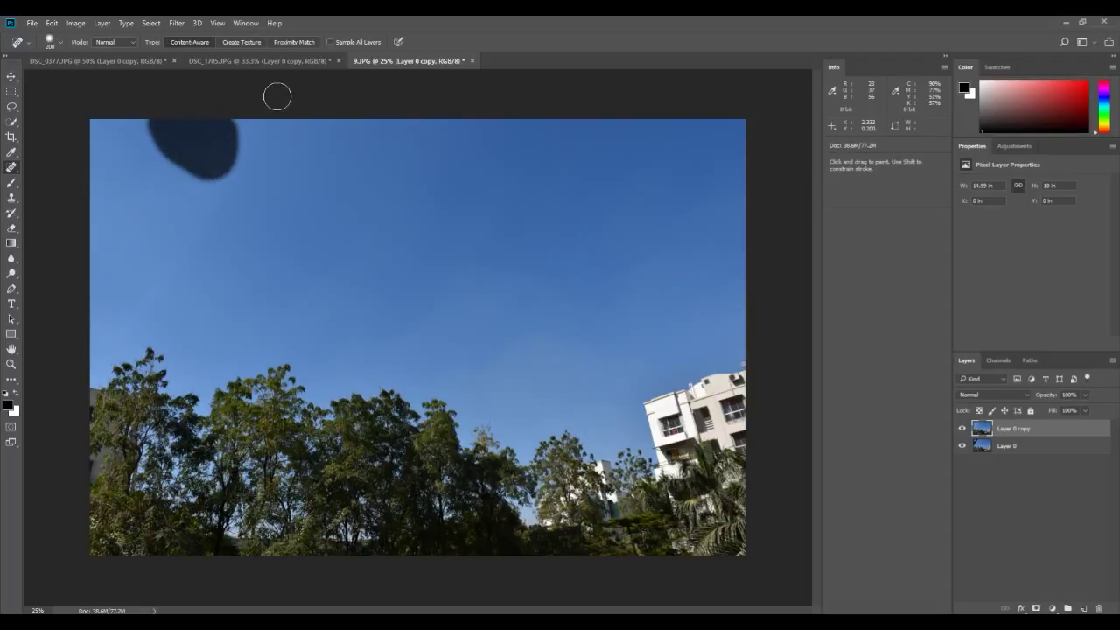
pyautogui.moveTo(277, 96); pyautogui.dragTo(282, 123)
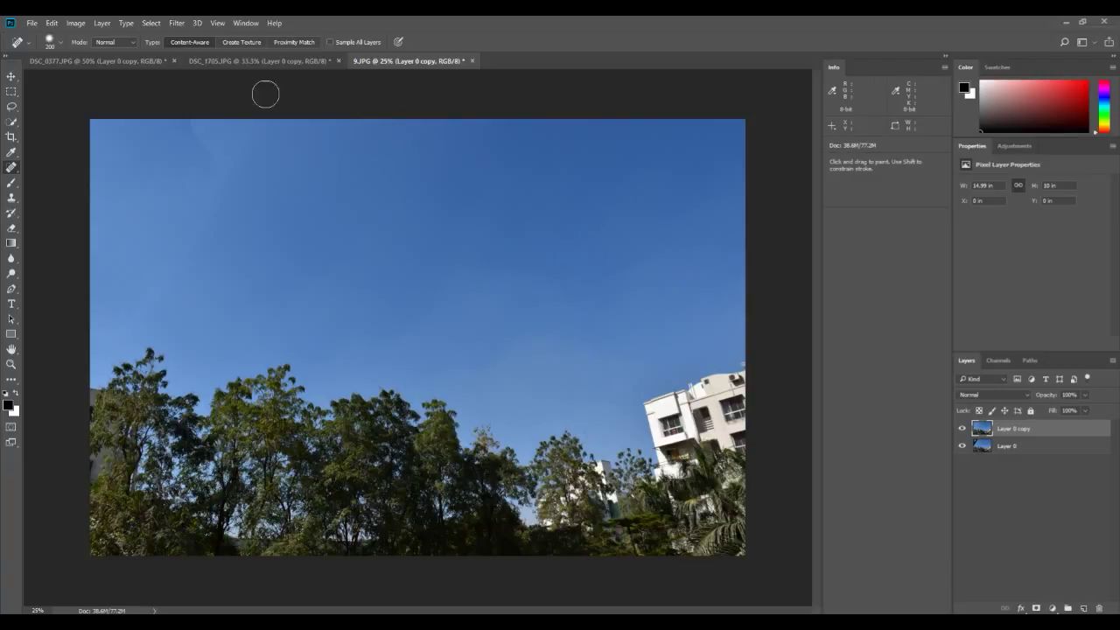
# Open the photo DSC_0137, showing a couple beneath blue-lit tree towers at night
pyautogui.click(32, 23)
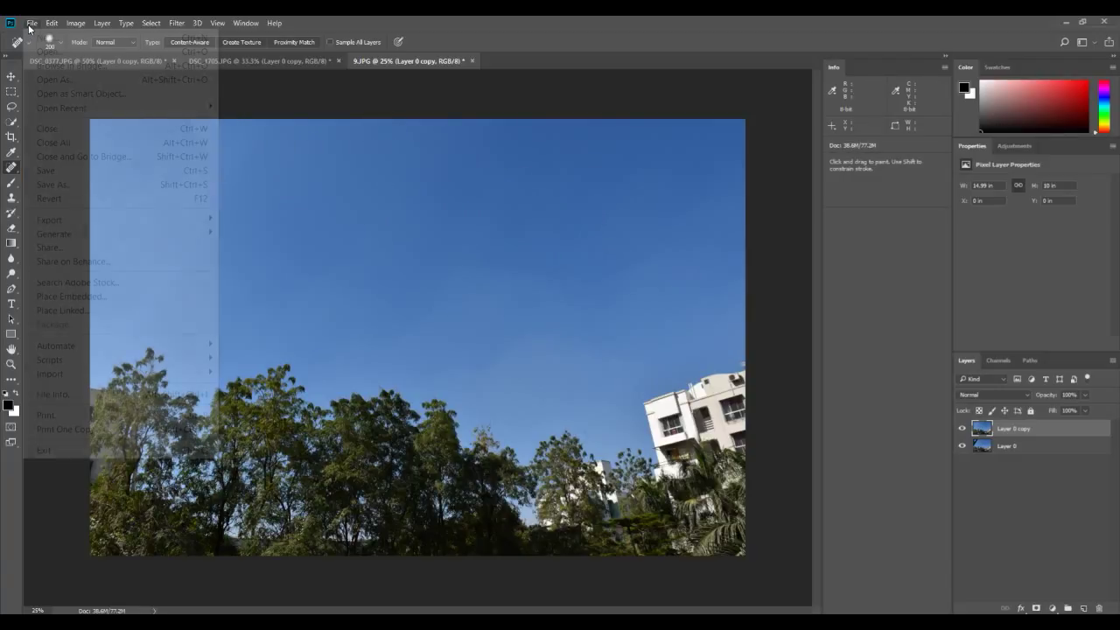
pyautogui.click(45, 51)
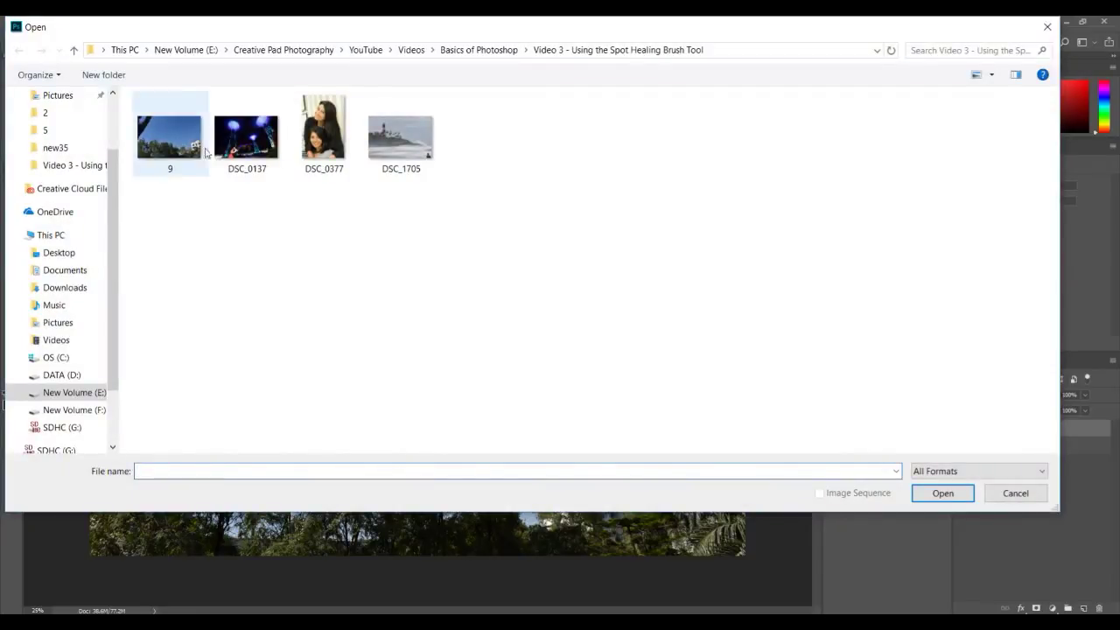
pyautogui.doubleClick(251, 149)
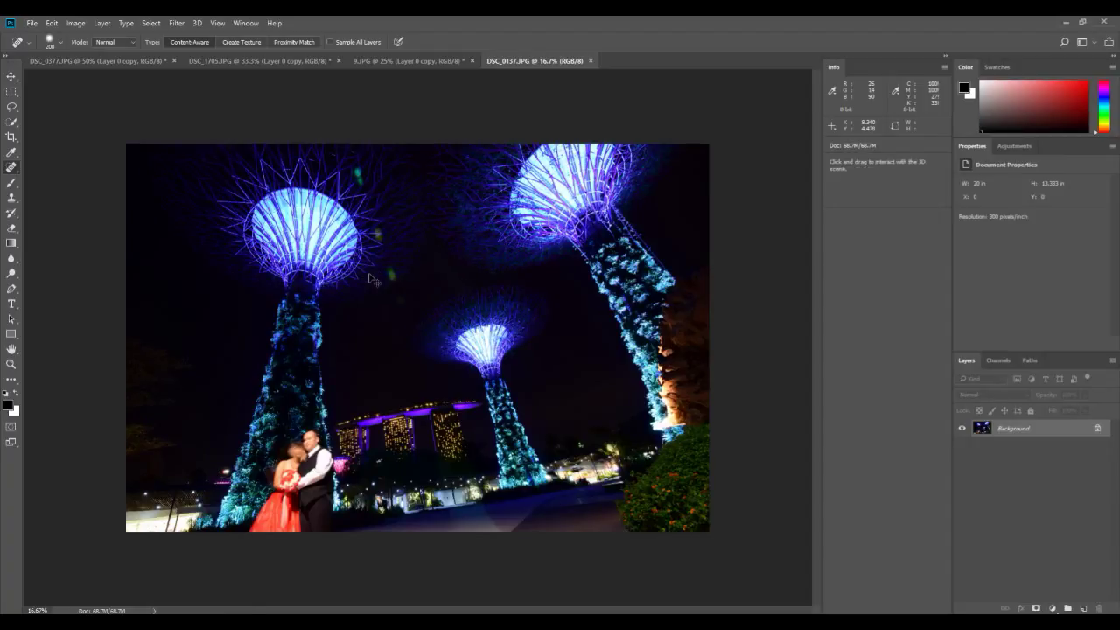
# Examine the night photo at 25% from the couple up to the tree canopies, looking for green lens-flare spots
pyautogui.hotkey('ctrl', '+')
pyautogui.scroll(-3, 369, 274)
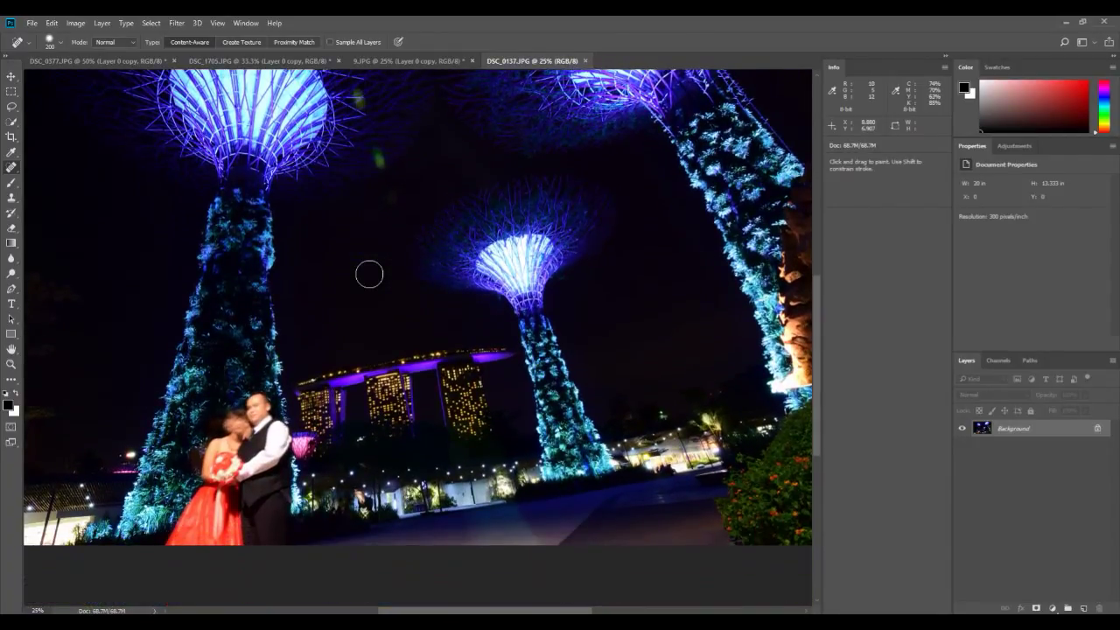
pyautogui.scroll(2, 410, 313)
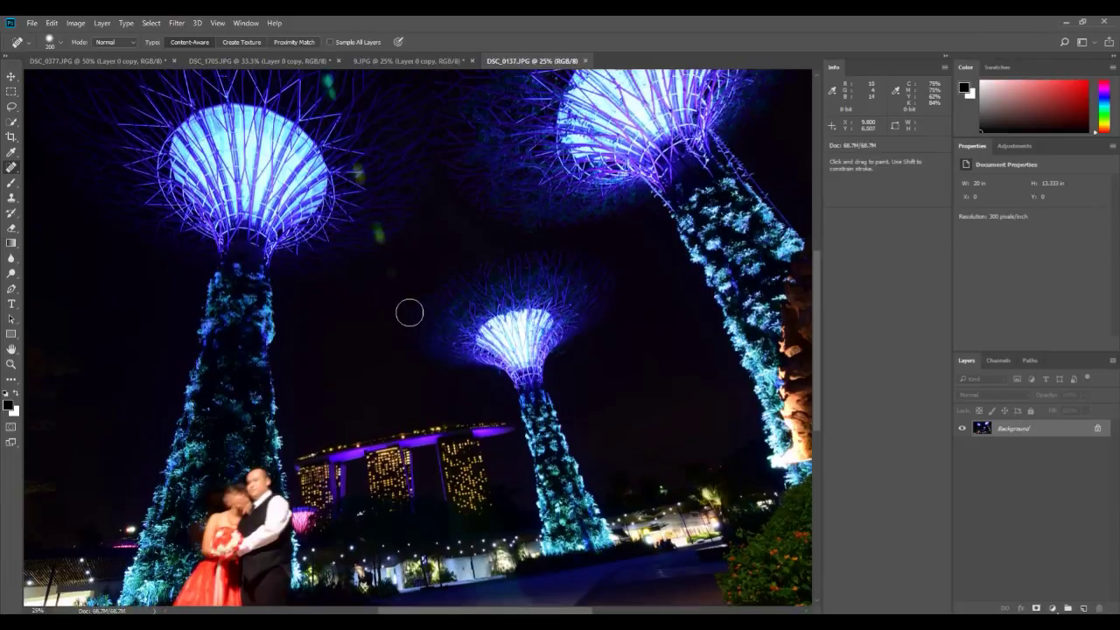
pyautogui.scroll(2, 469, 328)
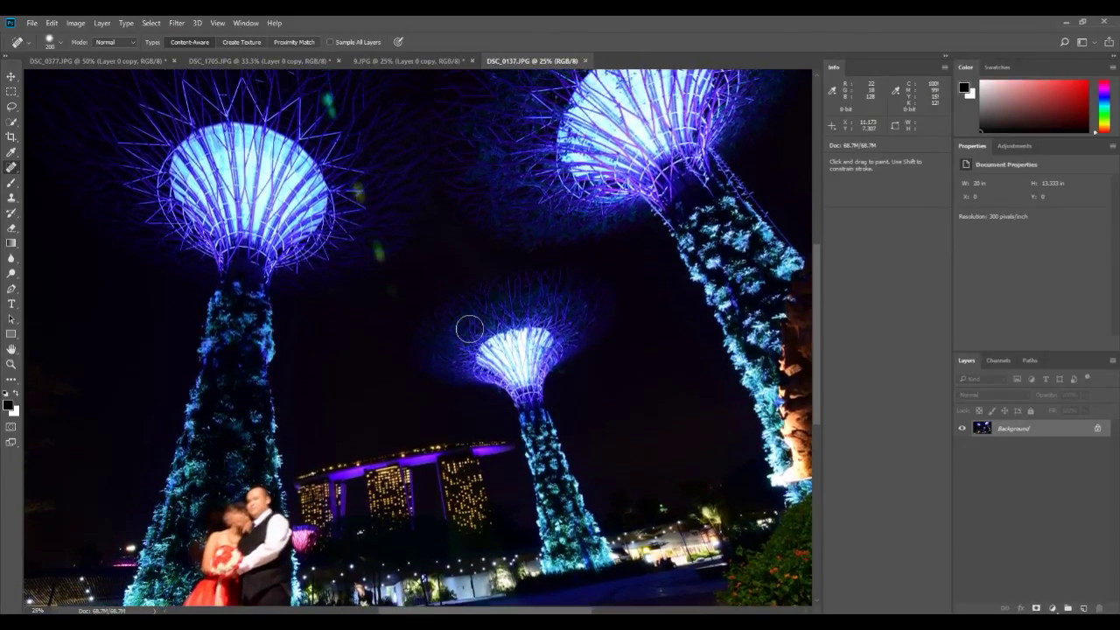
pyautogui.scroll(3, 469, 328)
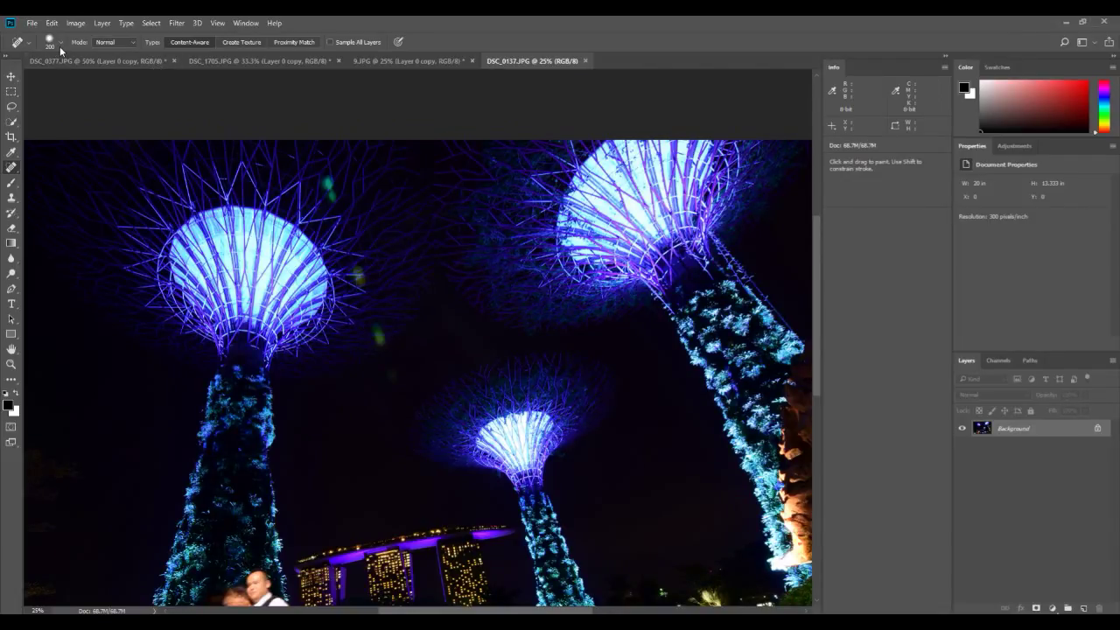
pyautogui.scroll(-3, 382, 232)
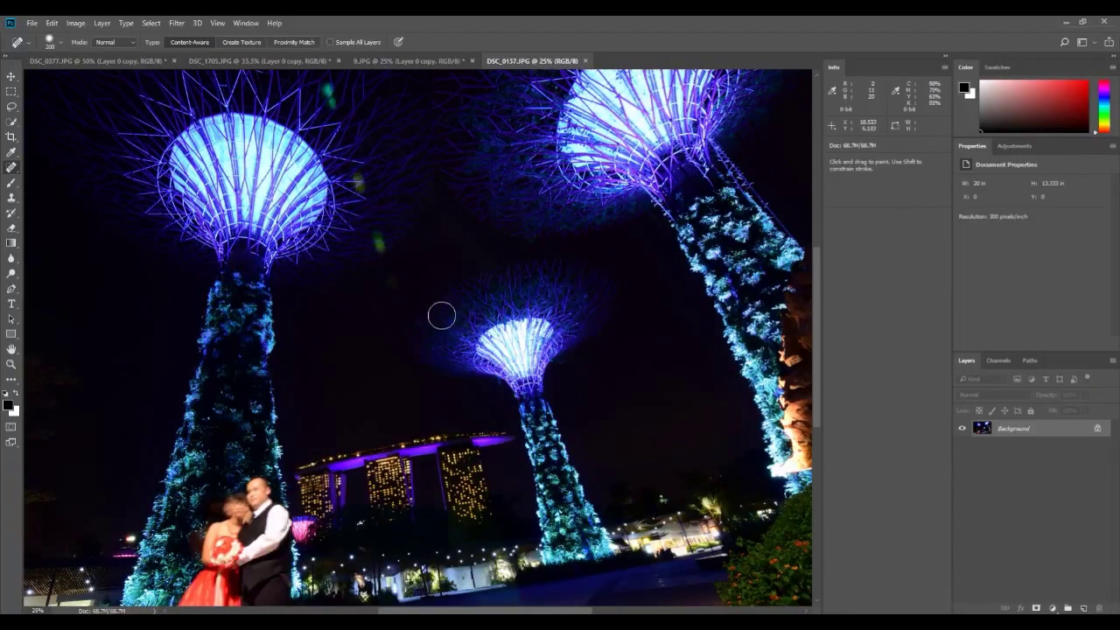
pyautogui.scroll(-2, 442, 317)
pyautogui.scroll(-1, 442, 317)
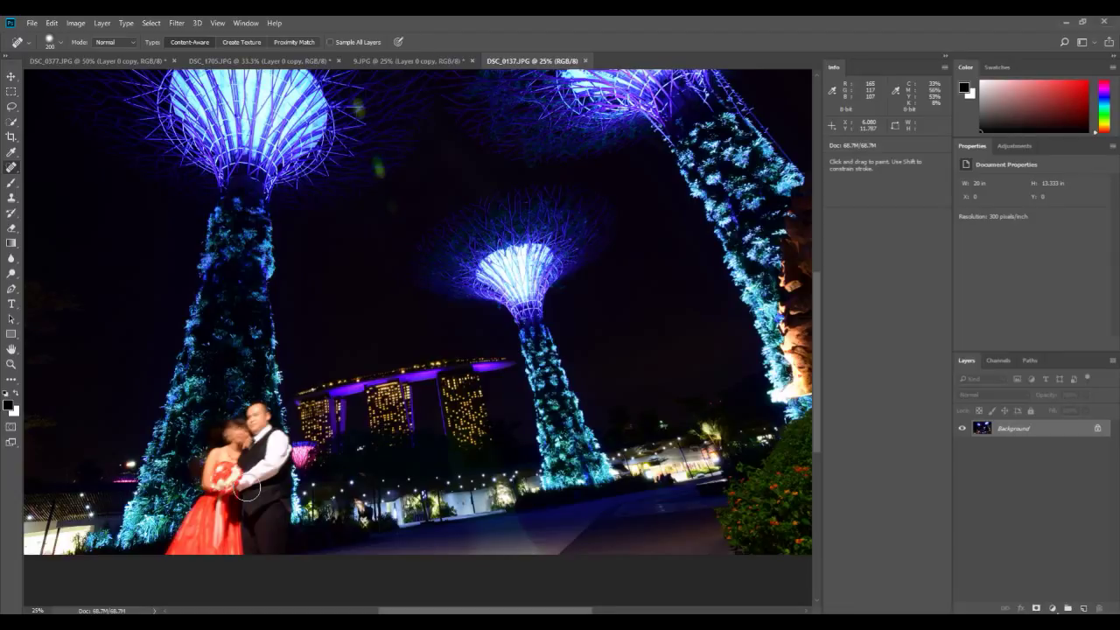
pyautogui.scroll(3, 419, 399)
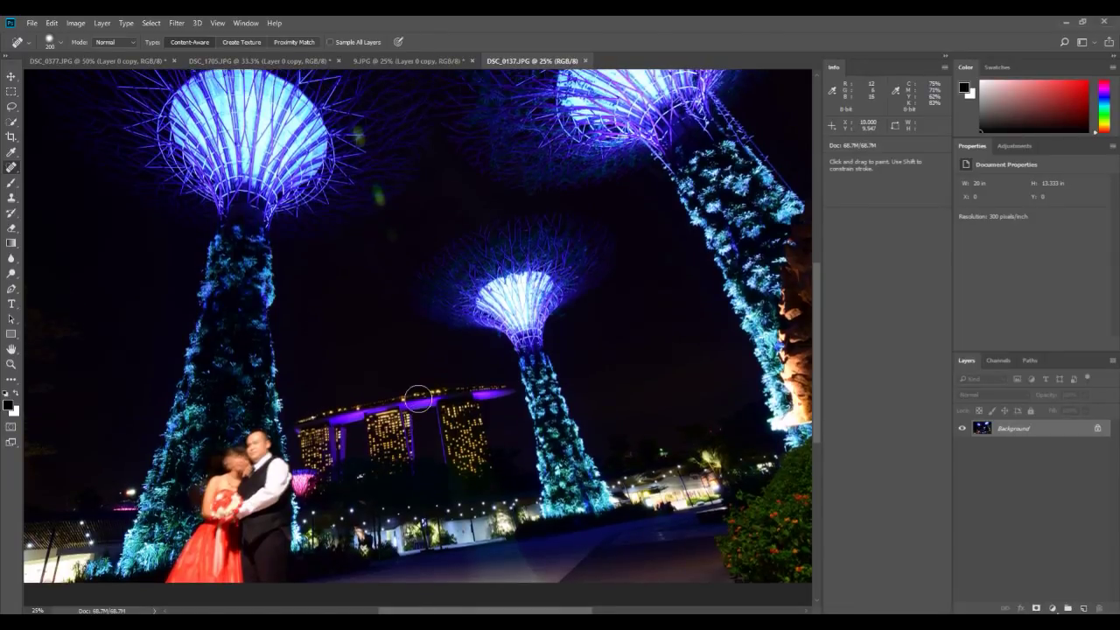
pyautogui.scroll(2, 410, 400)
pyautogui.scroll(1, 411, 402)
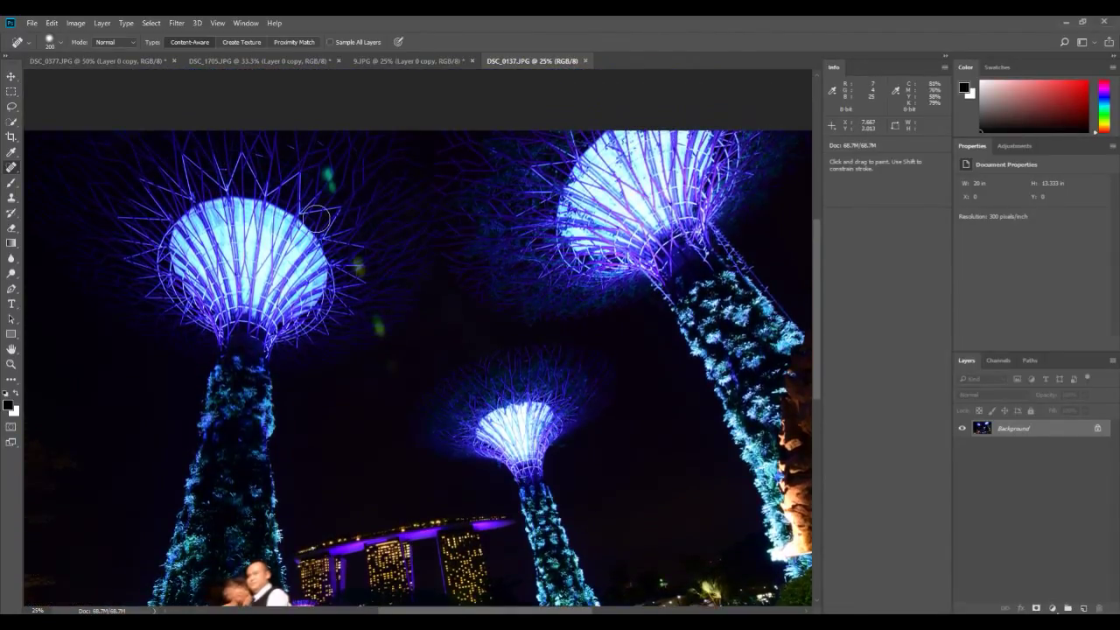
pyautogui.scroll(-2, 320, 254)
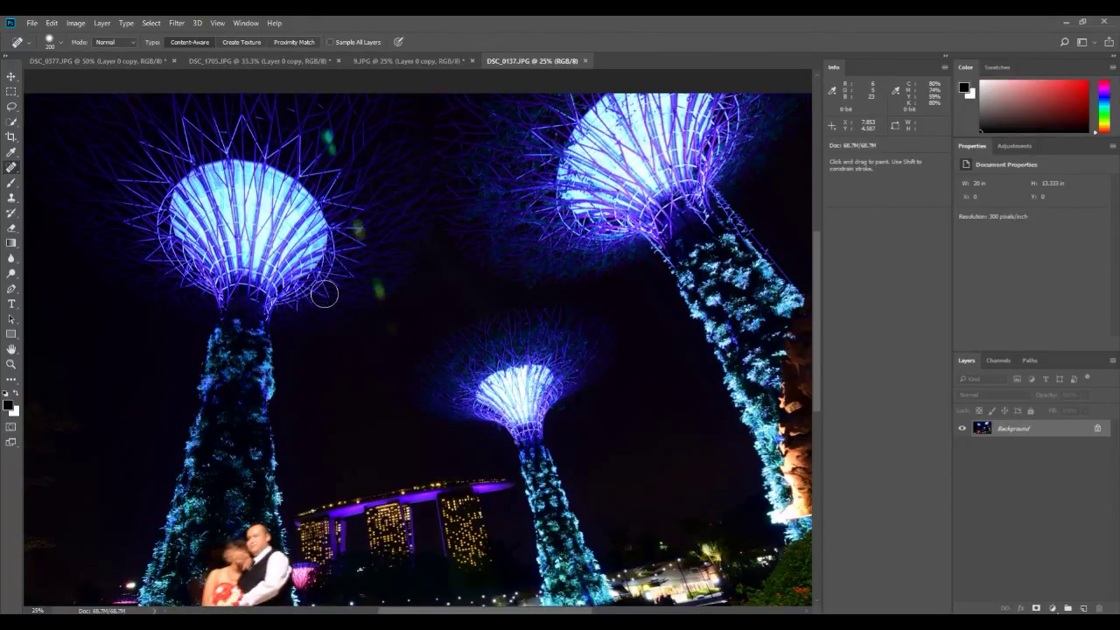
# Choose the Spot Healing Brush Tool and set its hardness to 100%
pyautogui.rightClick(11, 170)
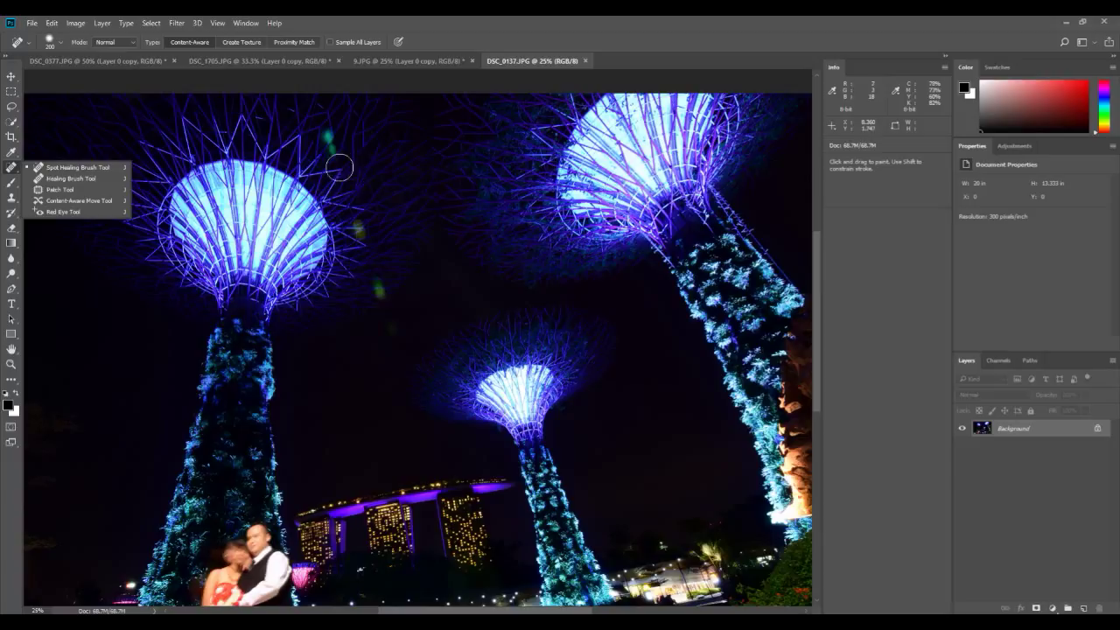
pyautogui.click(77, 167)
pyautogui.scroll(-1, 238, 331)
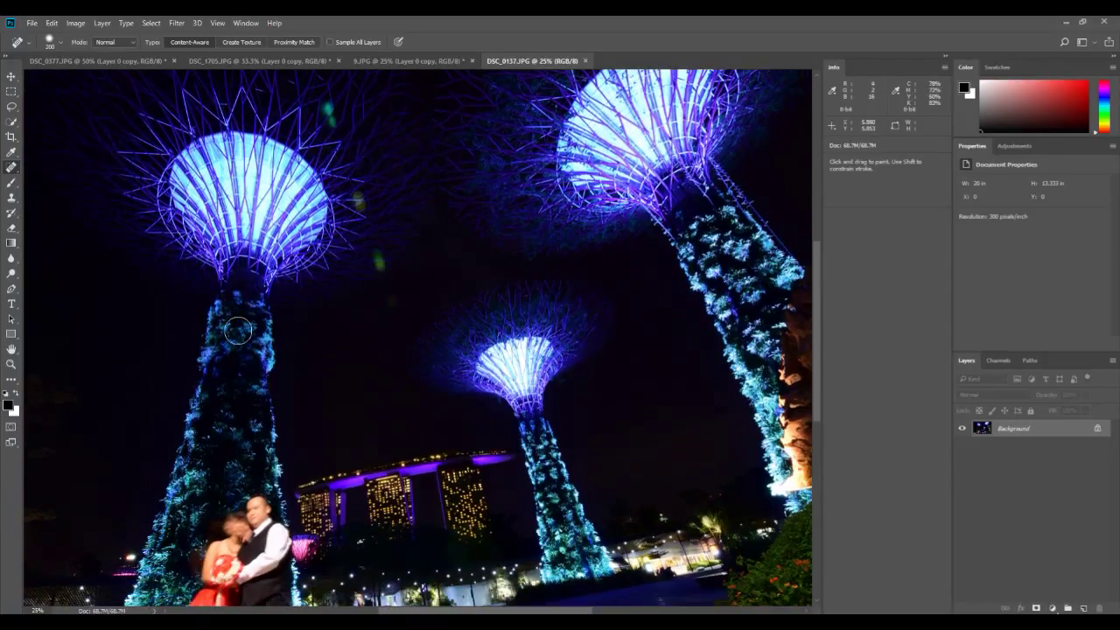
pyautogui.scroll(-2, 241, 337)
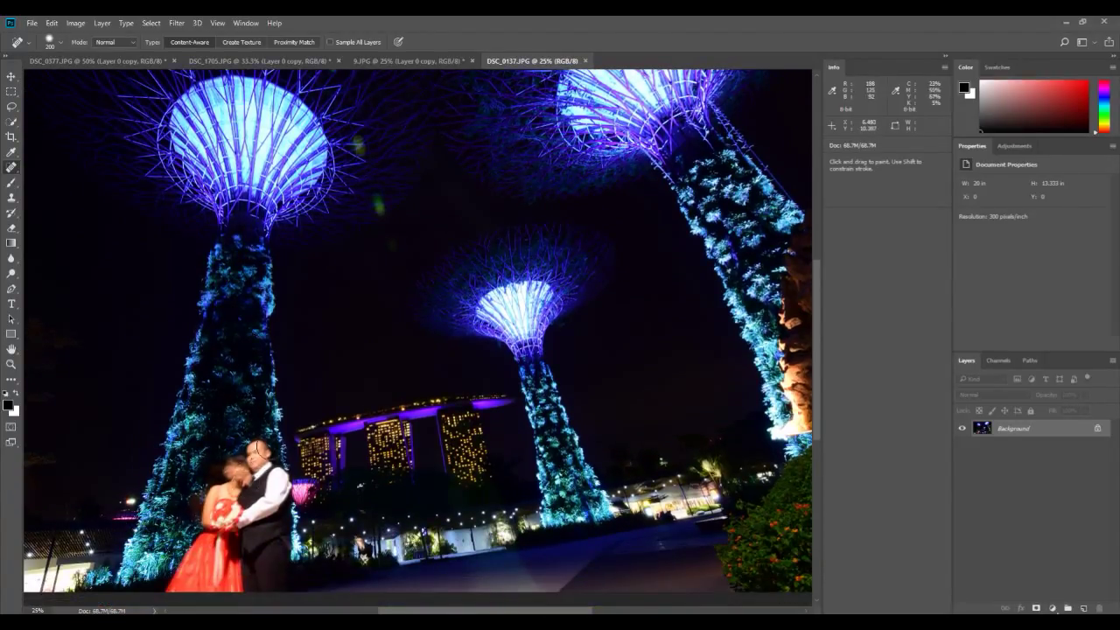
pyautogui.scroll(4, 335, 290)
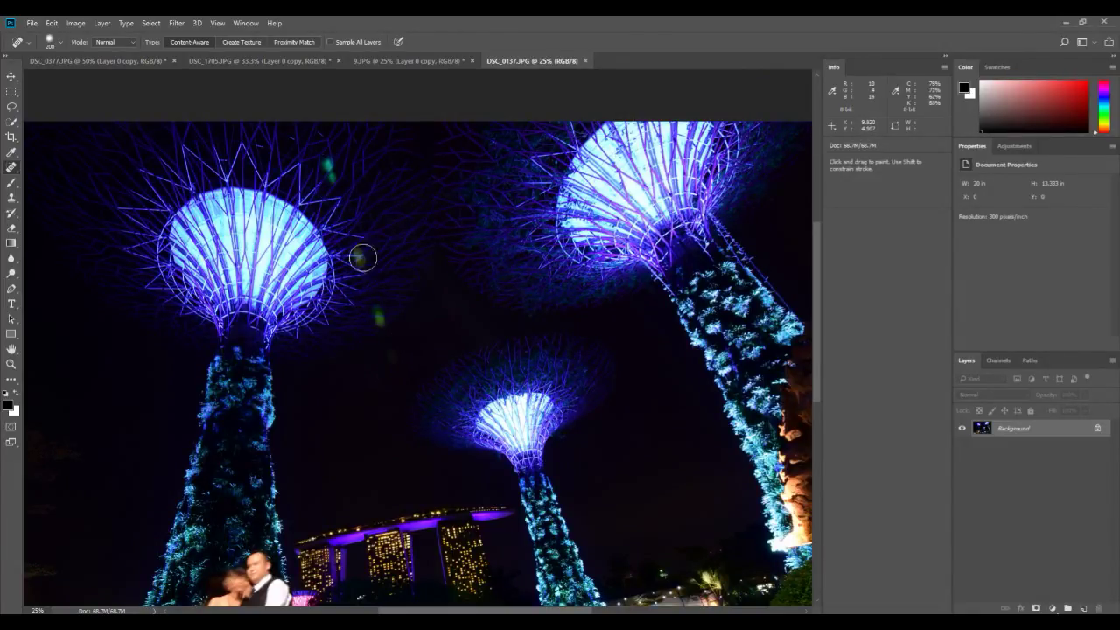
pyautogui.scroll(-1, 420, 385)
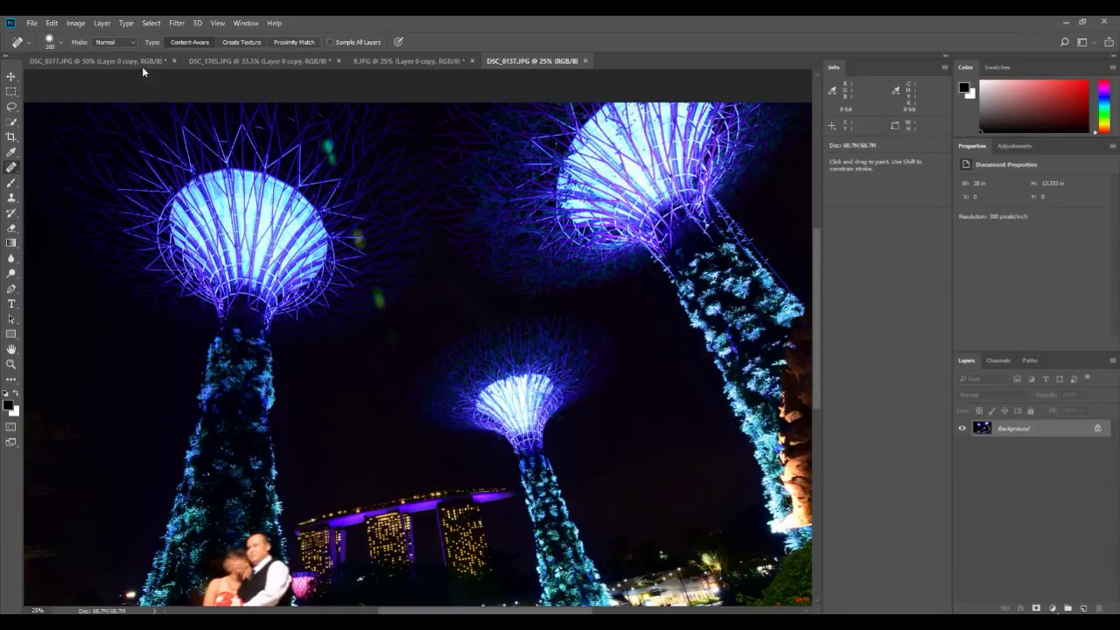
pyautogui.click(58, 43)
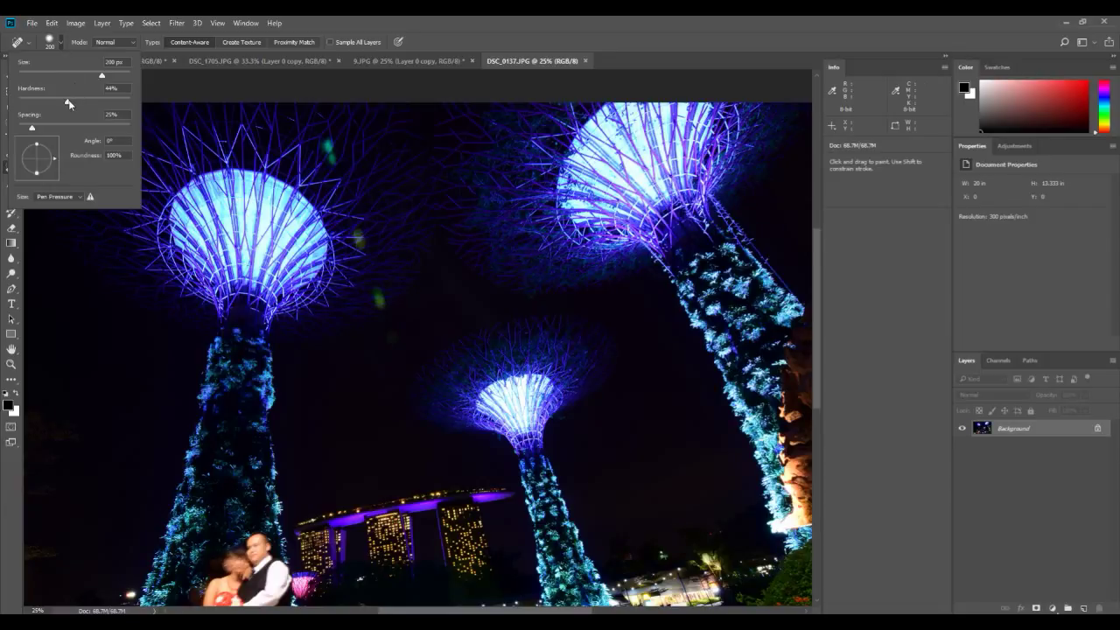
pyautogui.moveTo(127, 105); pyautogui.dragTo(130, 105)
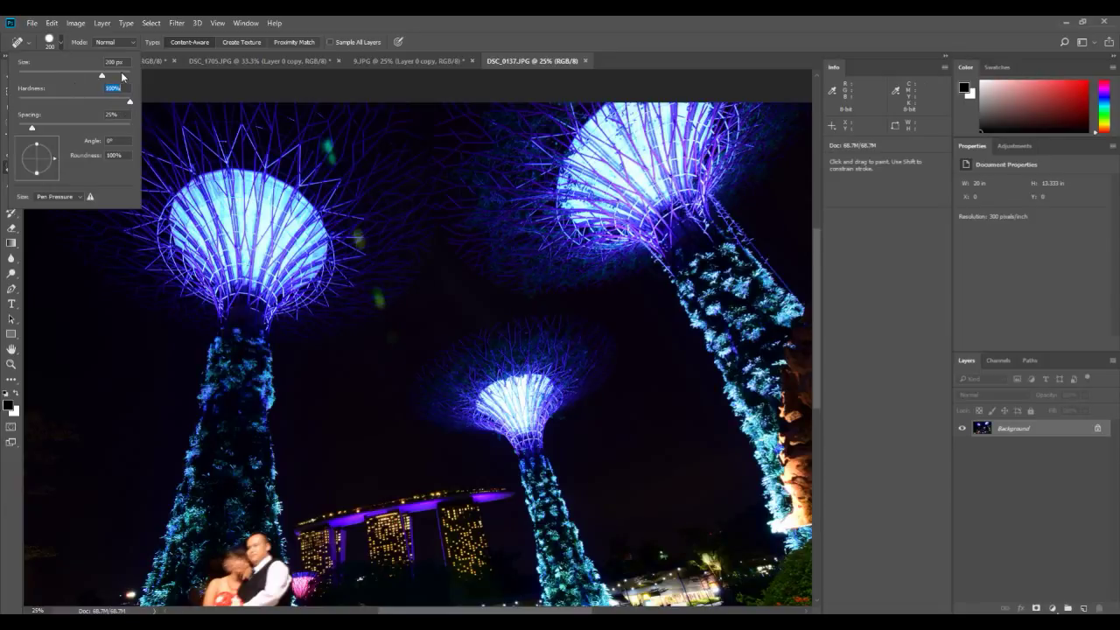
pyautogui.click(61, 45)
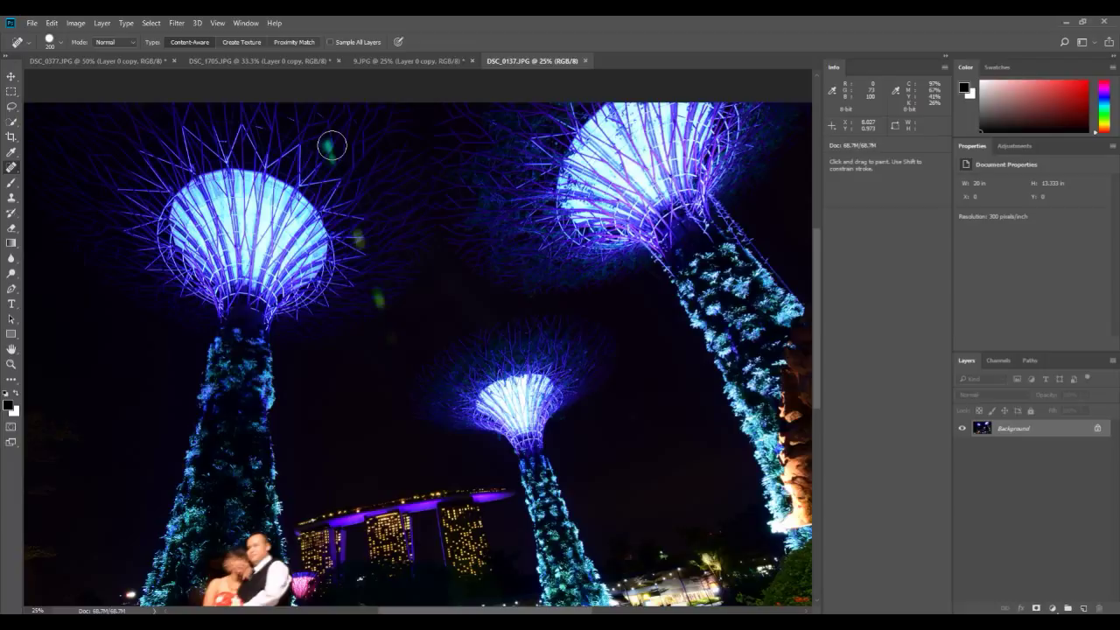
# Heal the three green lens-flare spots beside the canopy of the large tree tower above the couple
pyautogui.click(334, 149)
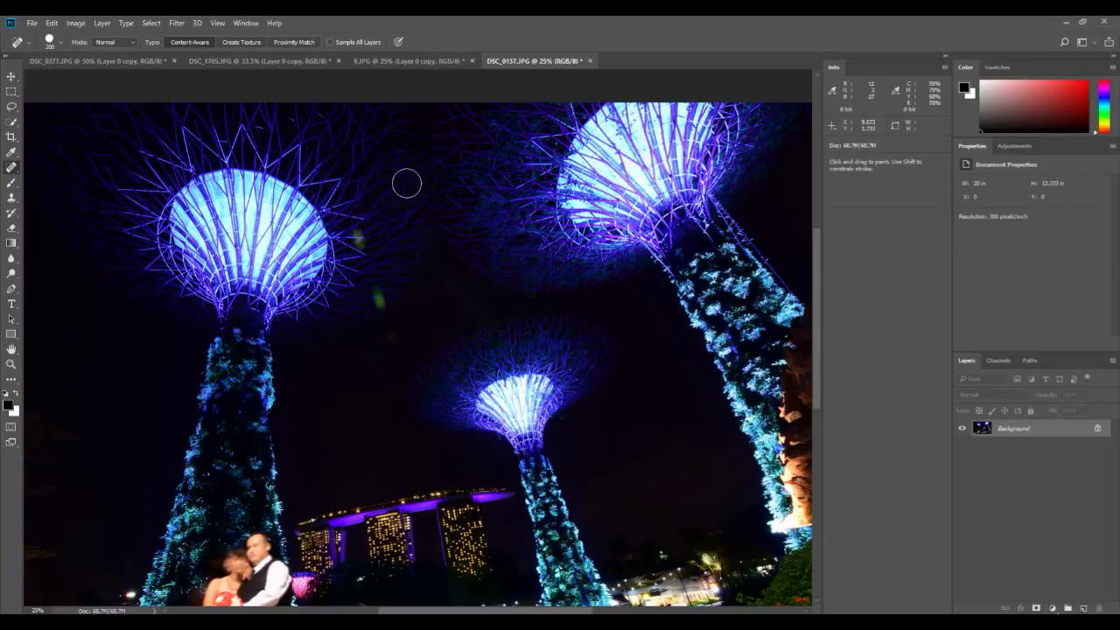
pyautogui.click(359, 237)
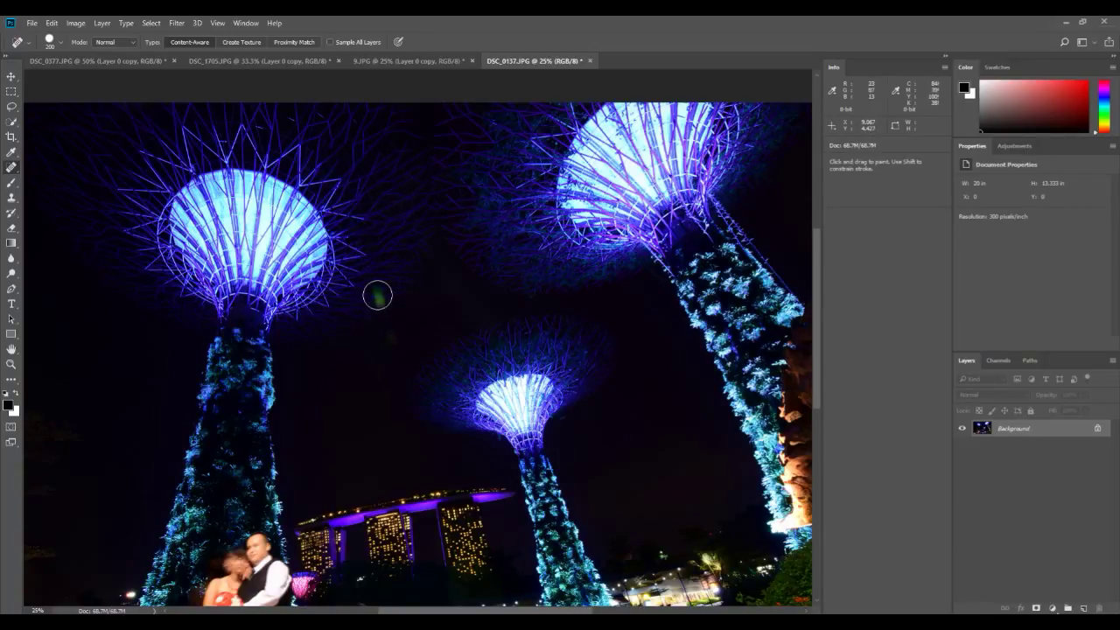
pyautogui.click(380, 298)
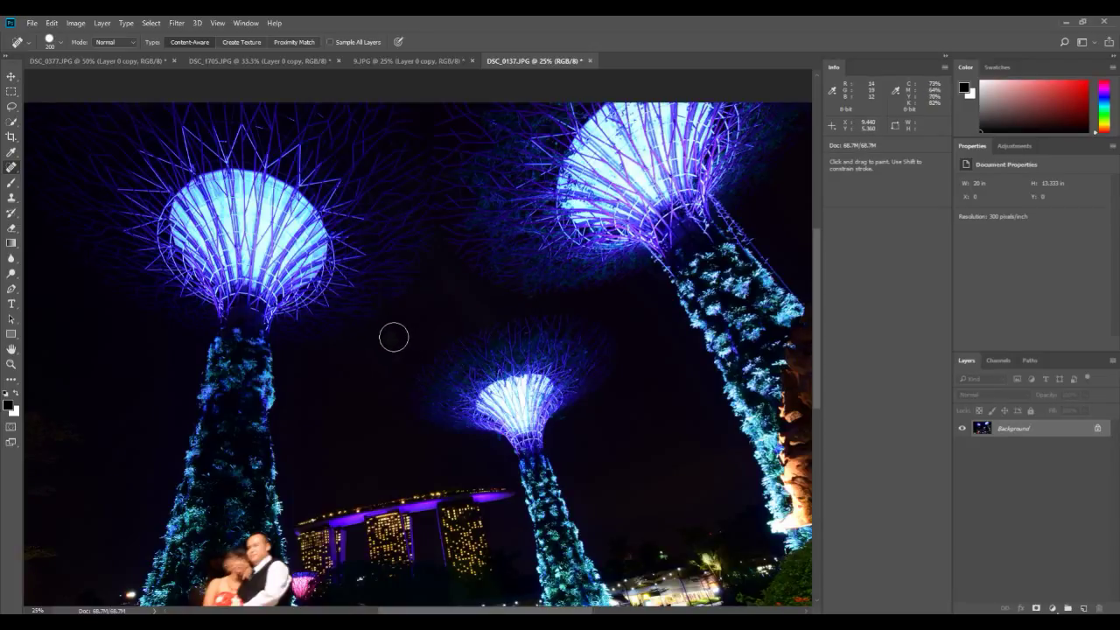
# Unlock the night photo's Background layer and duplicate it within the same document
pyautogui.click(1097, 431)
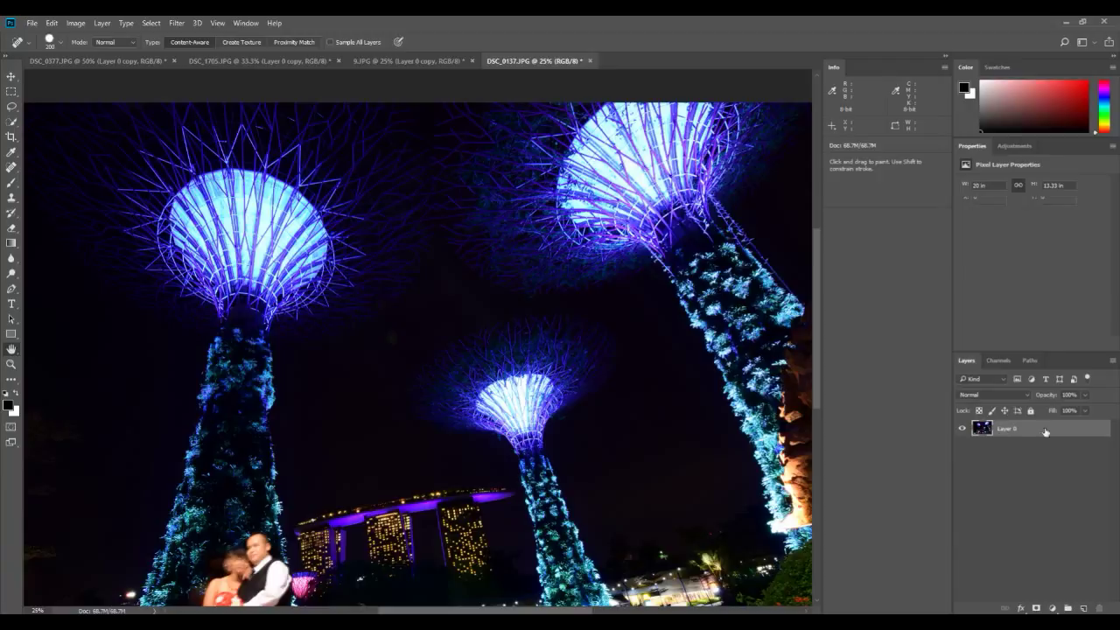
pyautogui.doubleClick(1049, 429)
pyautogui.click(992, 158)
pyautogui.rightClick(1054, 429)
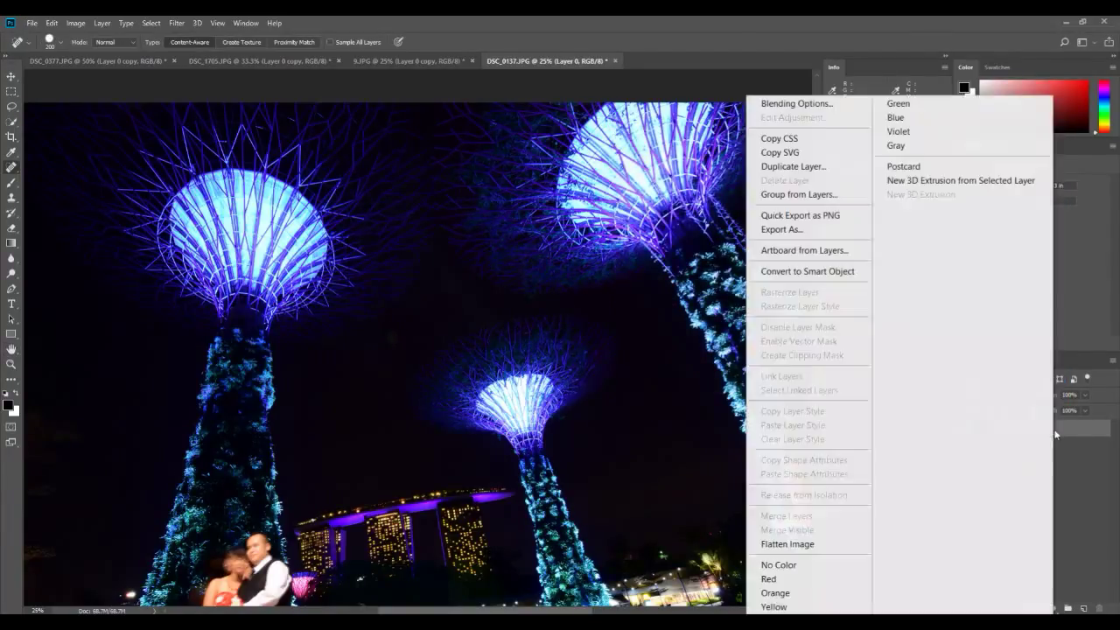
pyautogui.click(799, 168)
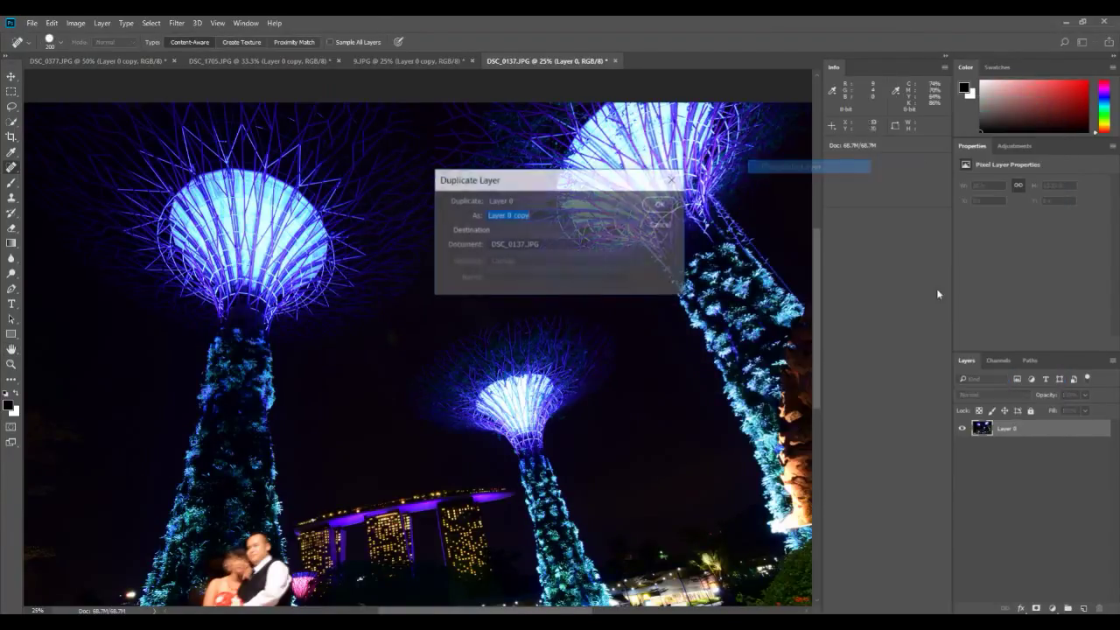
pyautogui.click(662, 205)
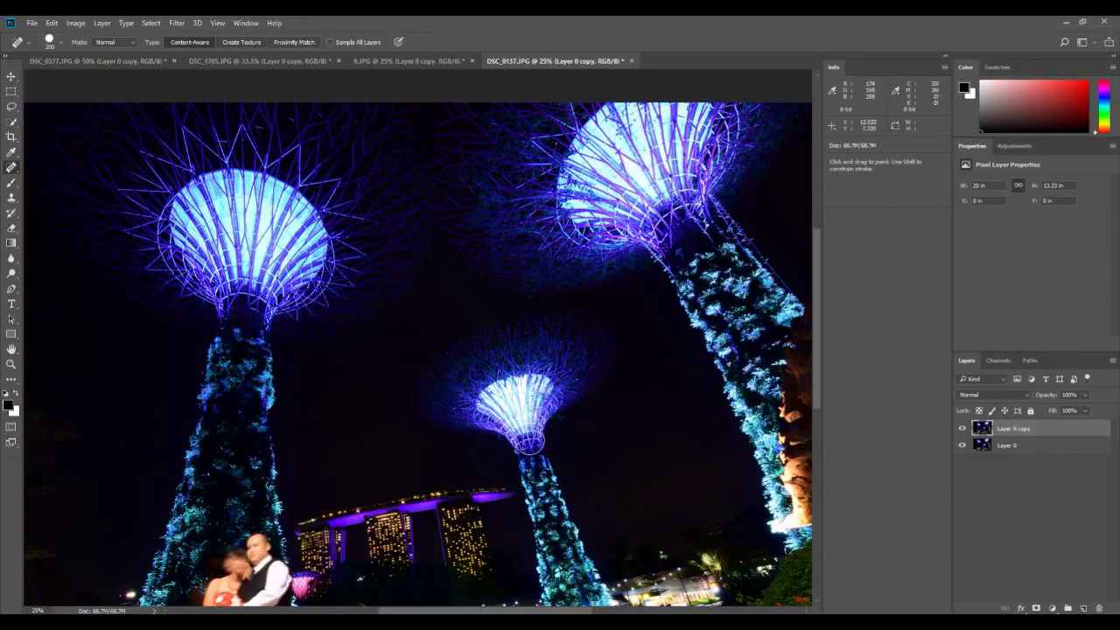
# Remove the couple in front of the large tree tower using the Spot Healing Brush at size 200 with Content-Aware
pyautogui.scroll(1, 443, 325)
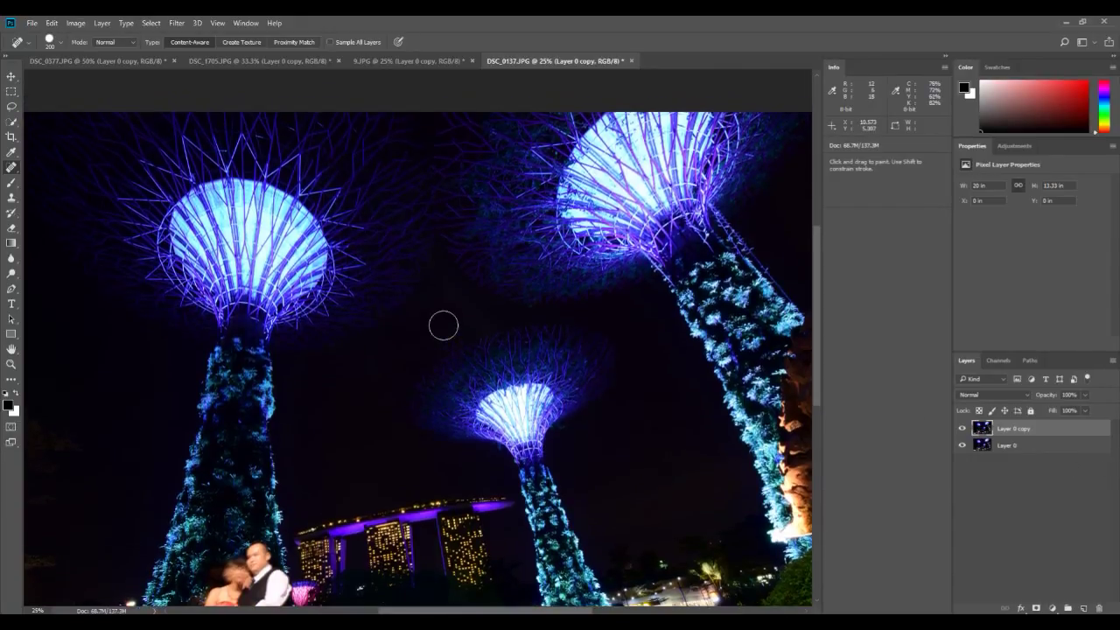
pyautogui.scroll(-2, 442, 320)
pyautogui.scroll(-2, 376, 241)
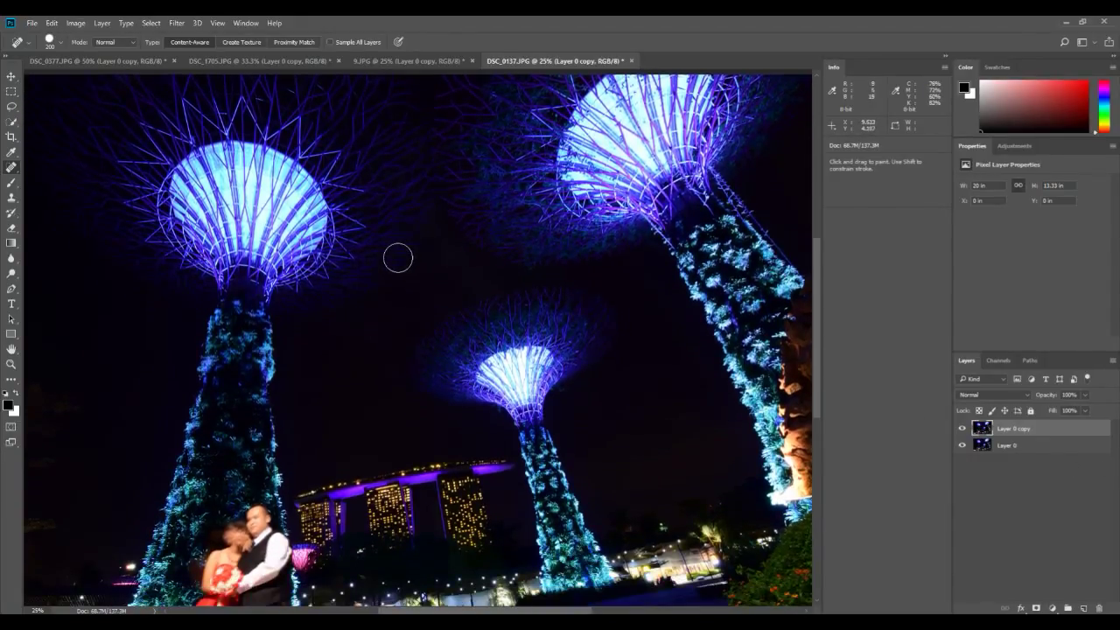
pyautogui.scroll(-2, 397, 257)
pyautogui.scroll(-3, 354, 282)
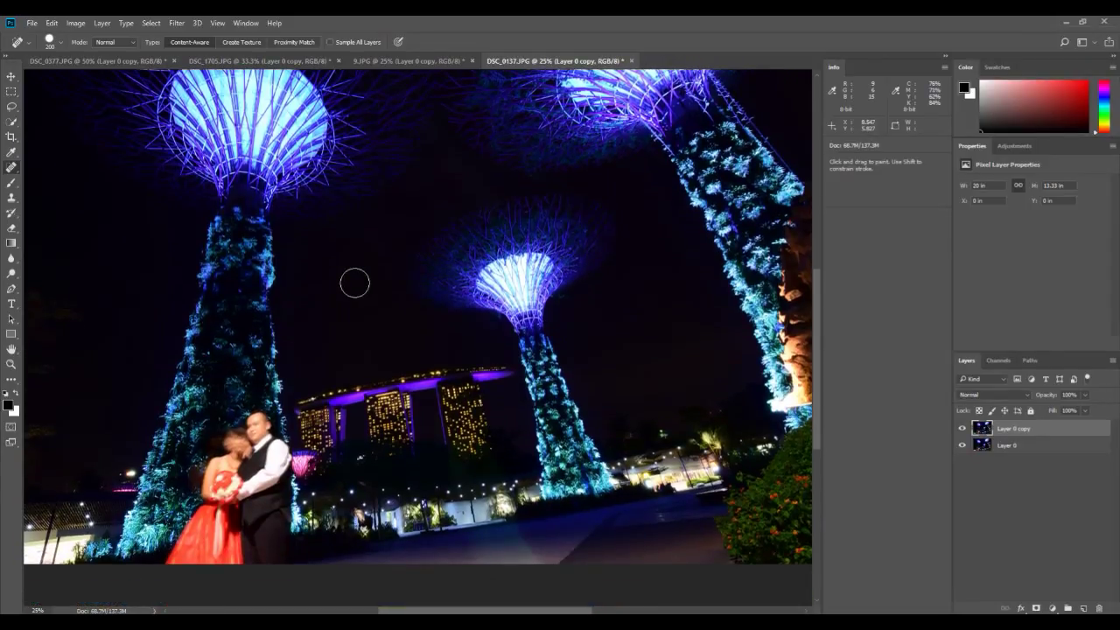
pyautogui.scroll(3, 367, 245)
pyautogui.scroll(-4, 358, 260)
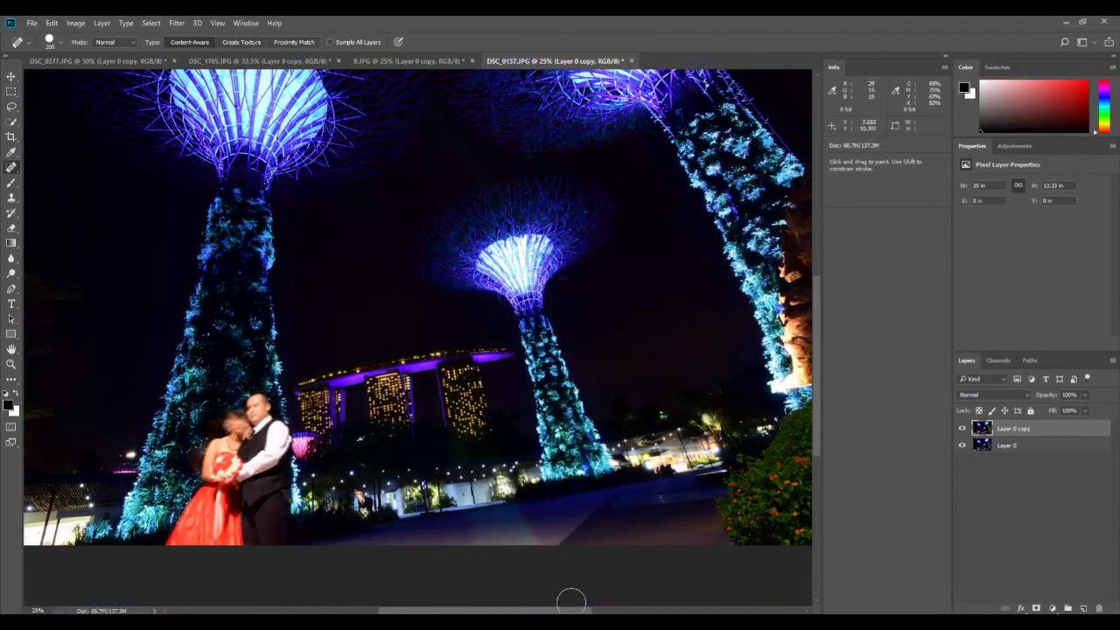
pyautogui.scroll(3, 235, 425)
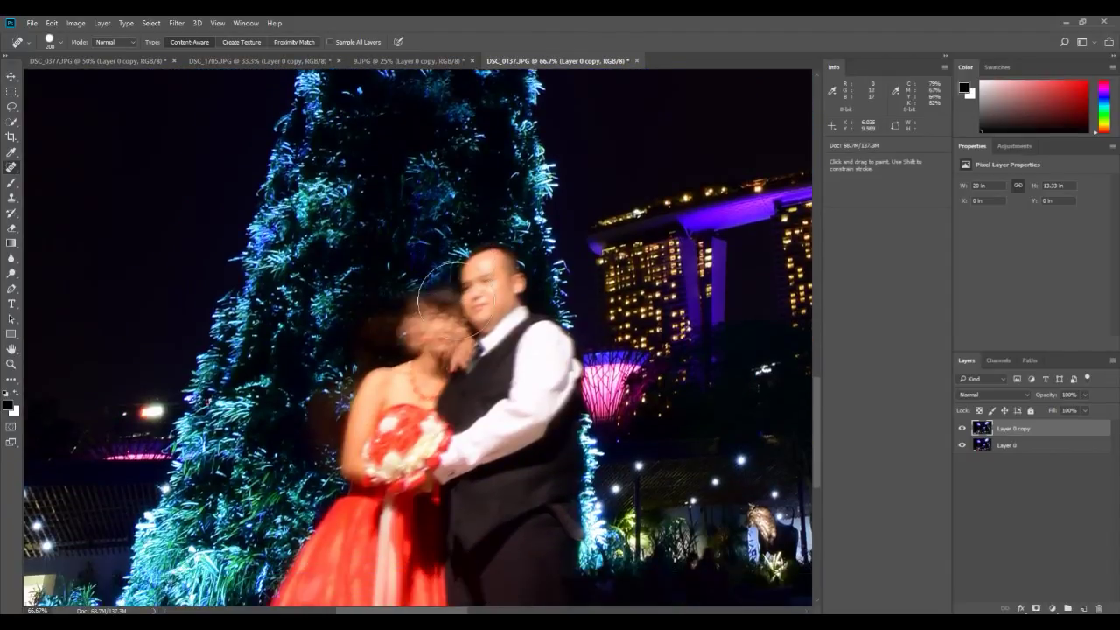
pyautogui.rightClick(11, 168)
pyautogui.click(53, 173)
pyautogui.moveTo(483, 212)
pyautogui.mouseDown()
pyautogui.moveTo(372, 267)
pyautogui.moveTo(366, 299)
pyautogui.moveTo(425, 293)
pyautogui.moveTo(321, 326)
pyautogui.moveTo(311, 356)
pyautogui.moveTo(351, 370)
pyautogui.moveTo(293, 524)
pyautogui.moveTo(241, 569)
pyautogui.moveTo(324, 586)
pyautogui.moveTo(390, 569)
pyautogui.moveTo(383, 431)
pyautogui.moveTo(322, 536)
pyautogui.moveTo(372, 545)
pyautogui.moveTo(510, 431)
pyautogui.moveTo(470, 546)
pyautogui.moveTo(461, 418)
pyautogui.moveTo(436, 354)
pyautogui.moveTo(446, 403)
pyautogui.moveTo(485, 322)
pyautogui.moveTo(478, 212)
pyautogui.moveTo(490, 215)
pyautogui.moveTo(539, 311)
pyautogui.moveTo(567, 528)
pyautogui.moveTo(553, 558)
pyautogui.moveTo(435, 574)
pyautogui.moveTo(503, 579)
pyautogui.moveTo(524, 523)
pyautogui.moveTo(560, 599)
pyautogui.moveTo(579, 570)
pyautogui.moveTo(593, 589)
pyautogui.moveTo(551, 451)
pyautogui.moveTo(551, 267)
pyautogui.moveTo(738, 404)
pyautogui.moveTo(394, 416)
pyautogui.moveTo(576, 256)
pyautogui.mouseUp()
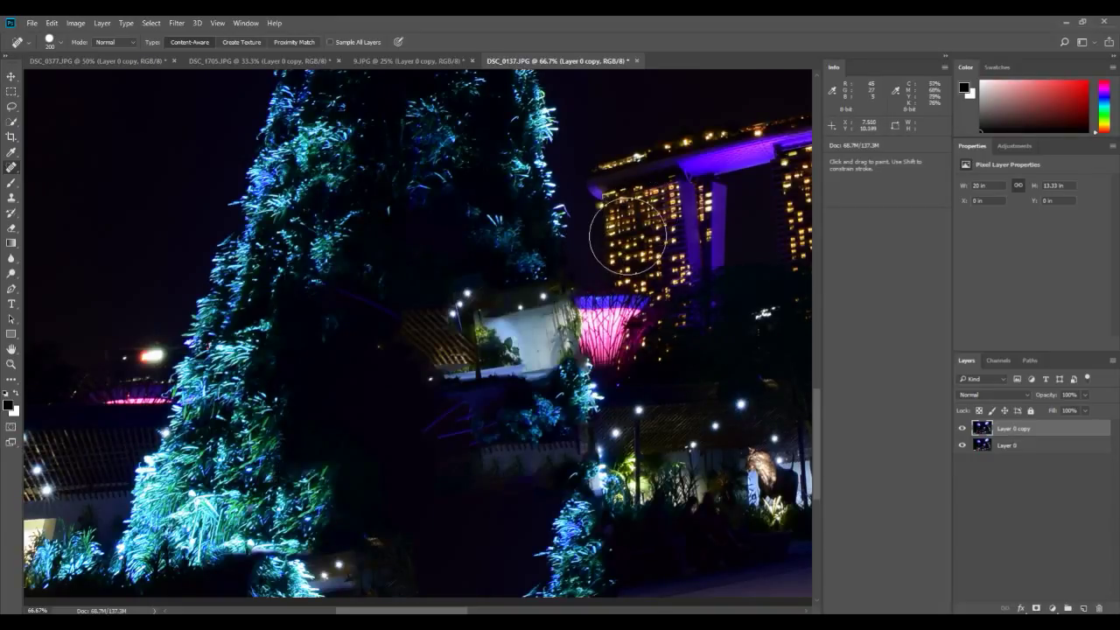
# Examine the filled area at the tower's base and the whole photo at 16.67%, and display the available healing tools
pyautogui.scroll(-1, 380, 460)
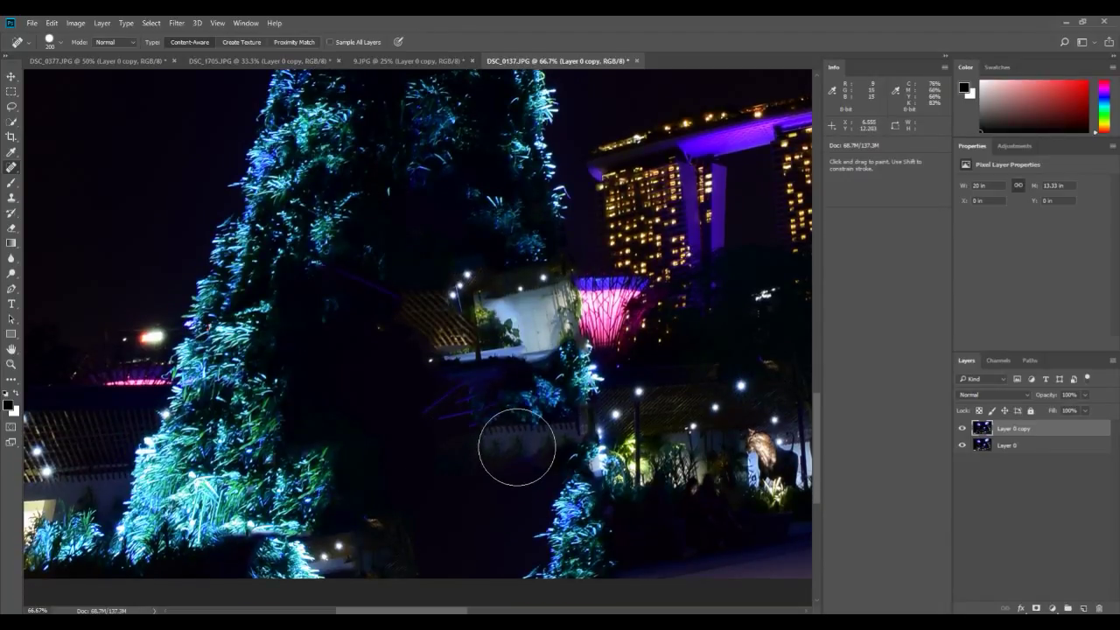
pyautogui.scroll(-2, 512, 448)
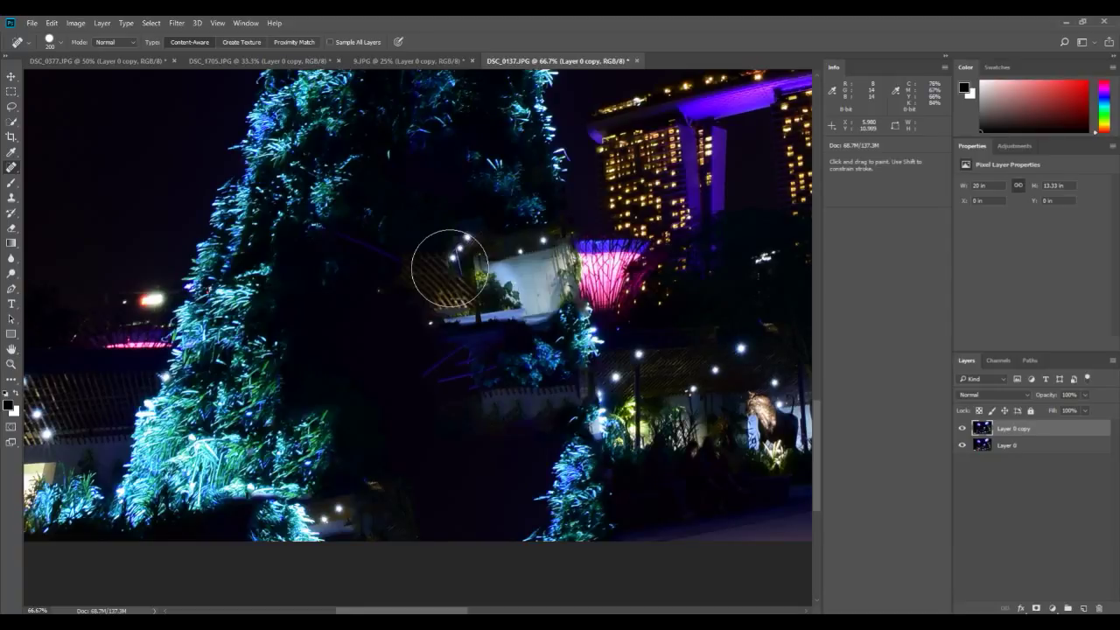
pyautogui.scroll(-5, 449, 268)
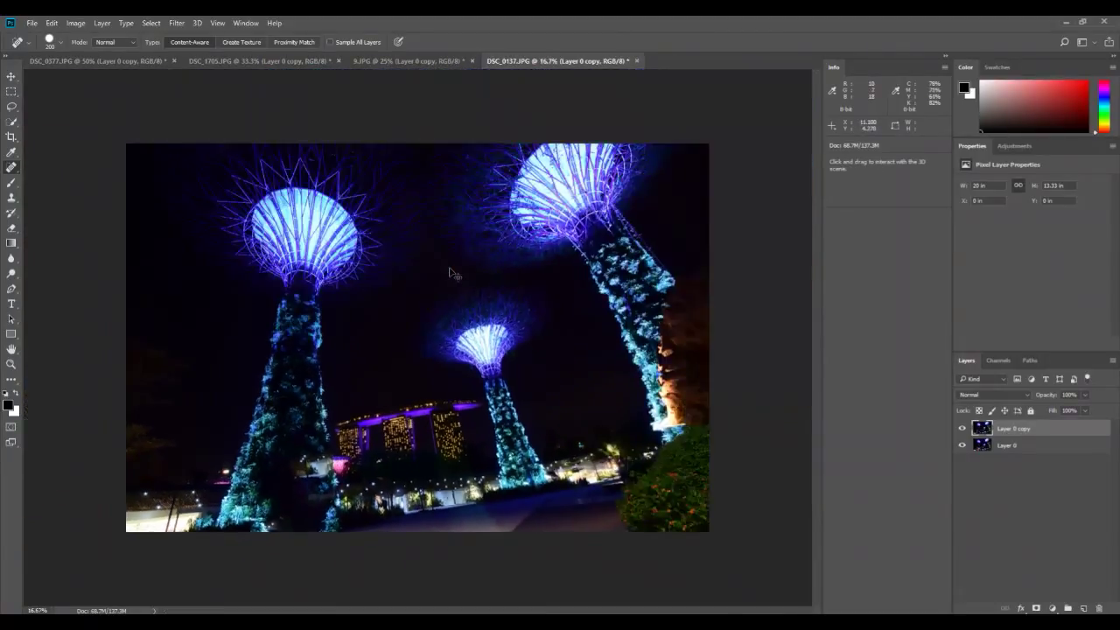
pyautogui.scroll(1, 449, 269)
pyautogui.rightClick(11, 169)
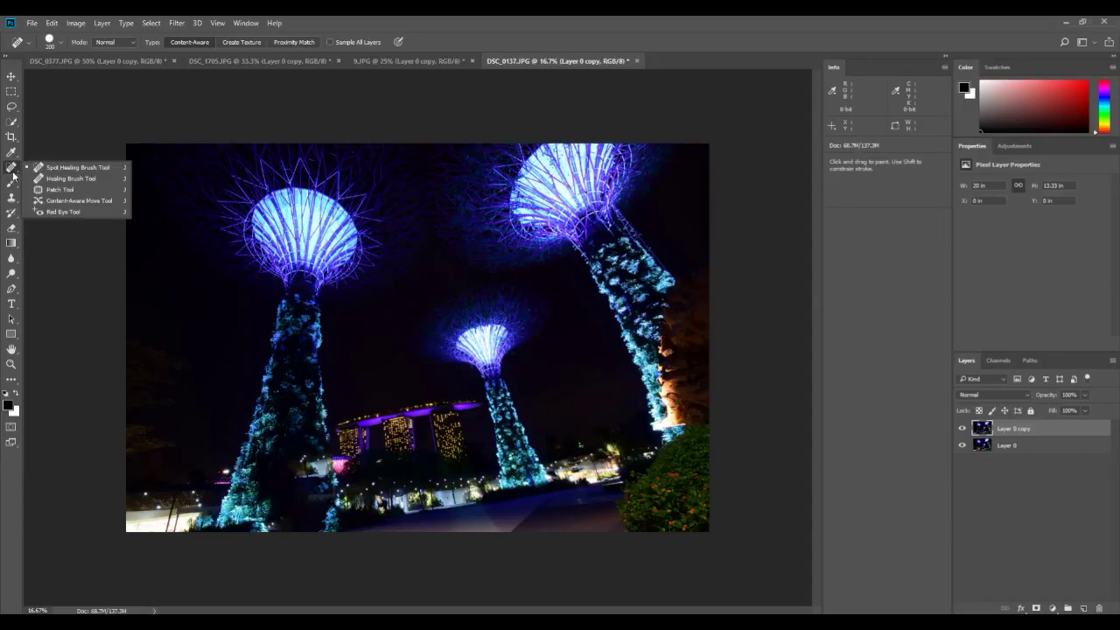